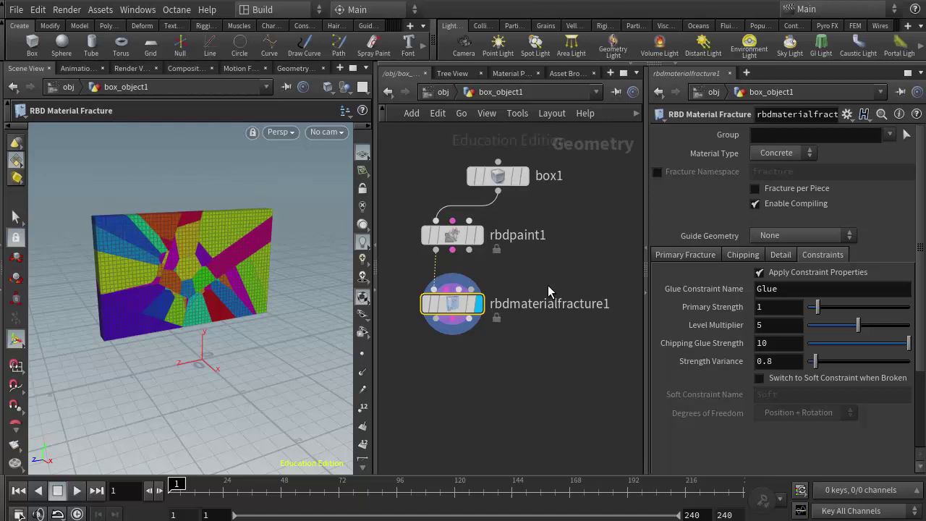
- Widen the simulation shelf set and display the Rigid Bodies tools
drag(436, 56, 110, 63)
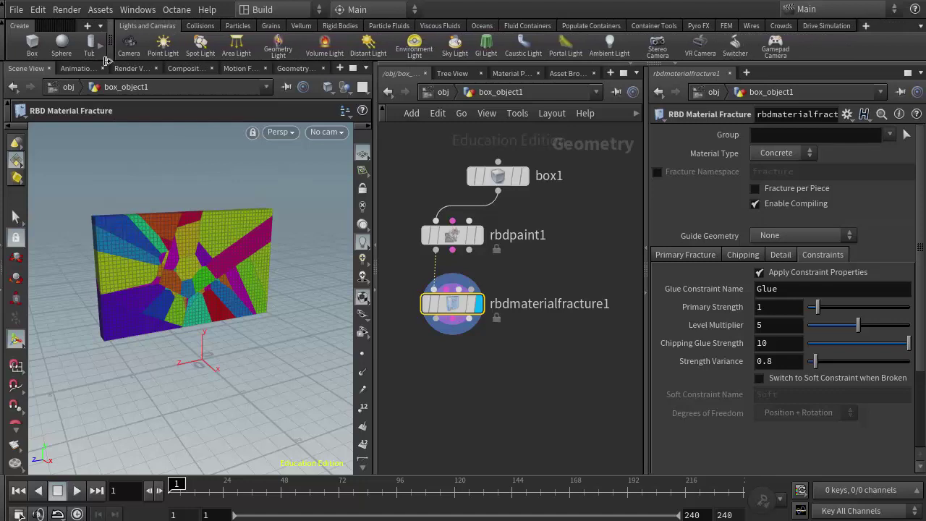
click(340, 26)
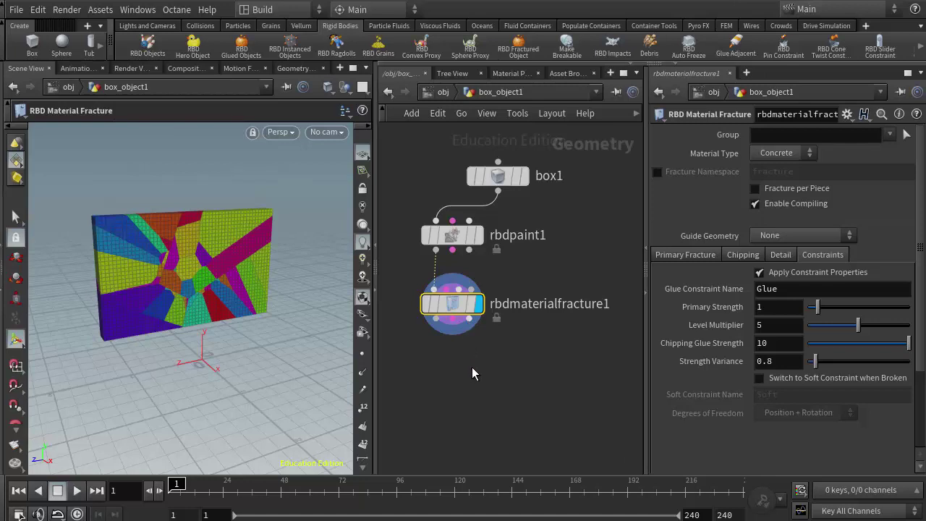
- Add a Null node below rbdmaterialfracture1, connect it to the fracture's geometry output and make it the displayed node
middle_drag(471, 366, 477, 365)
key(Tab)
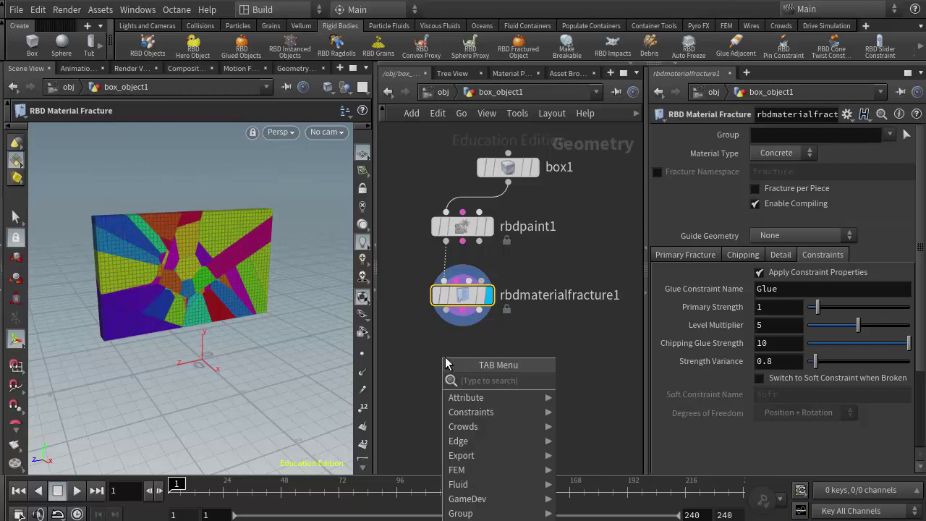
text(null)
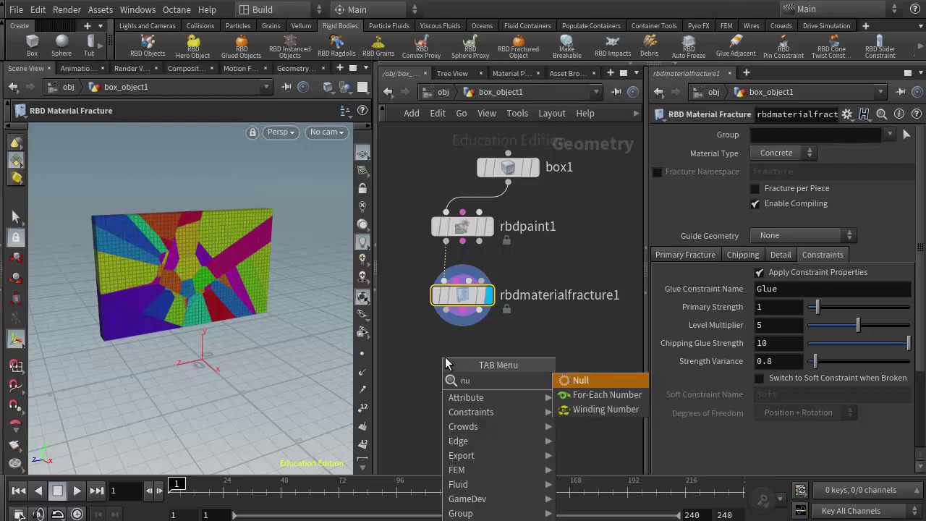
click(566, 379)
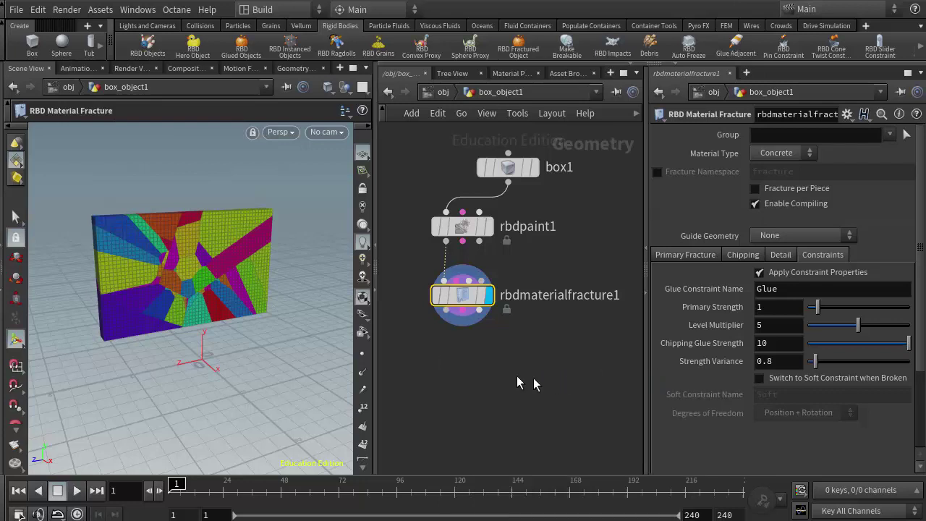
click(452, 357)
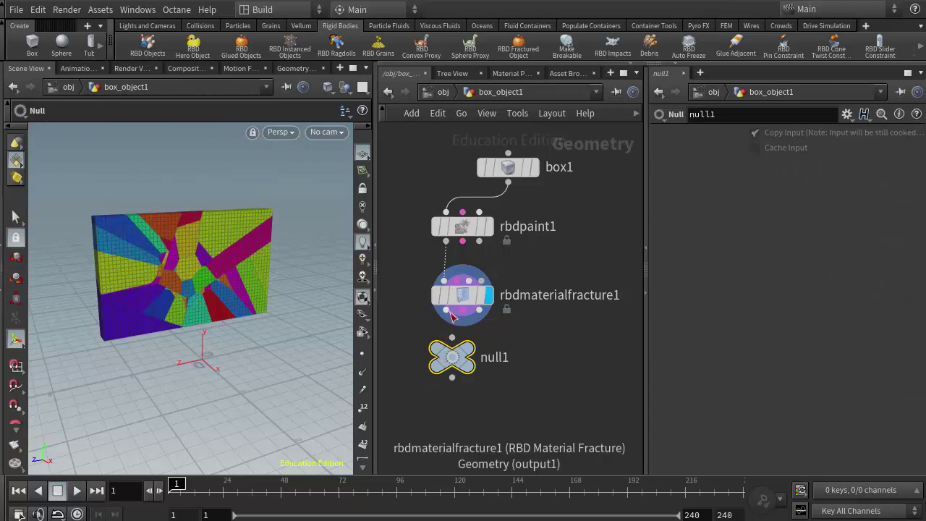
drag(445, 309, 436, 369)
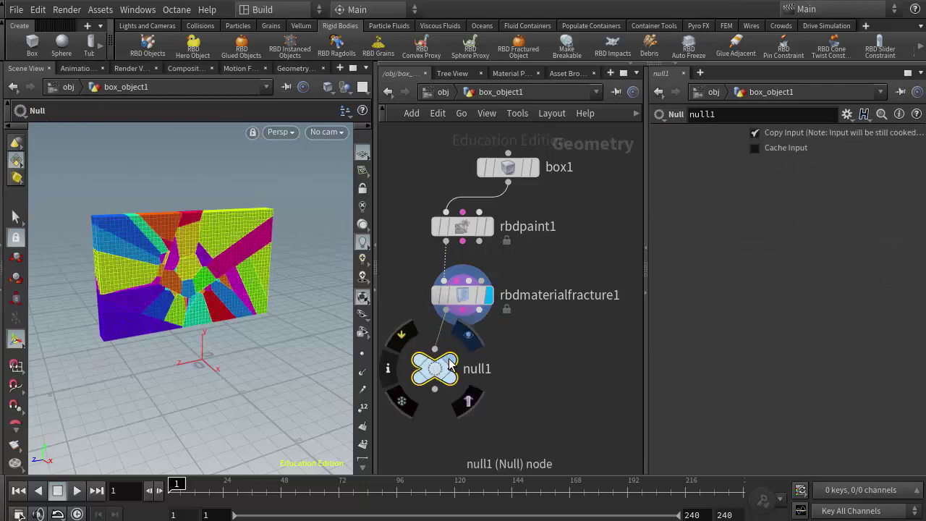
click(452, 367)
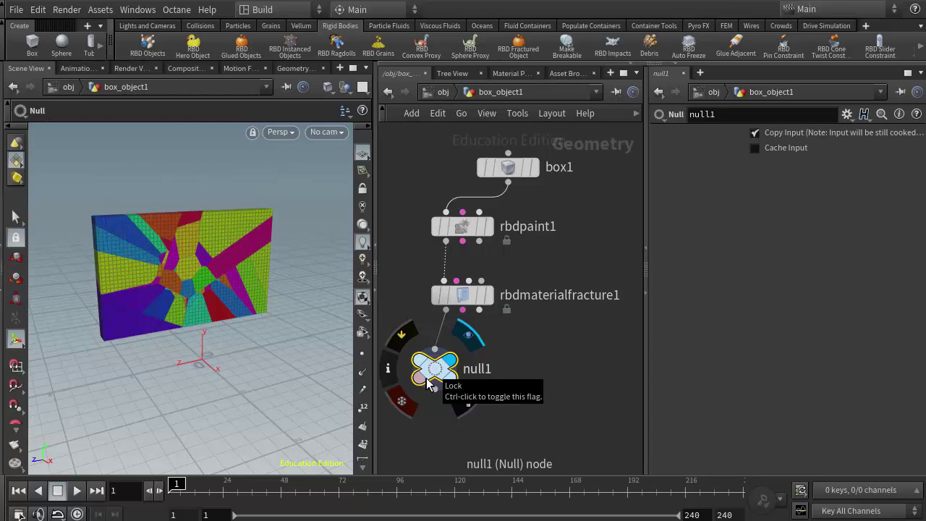
- Rename the null node as OUT_Geo_Frac and place it neatly beneath the fracture node
double_click(465, 371)
key(ctrl+a)
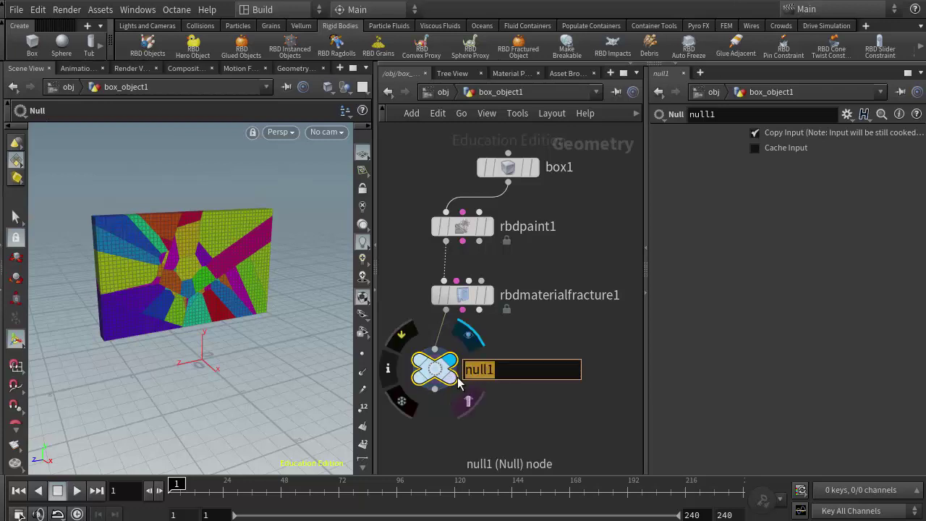
text(OUT_)
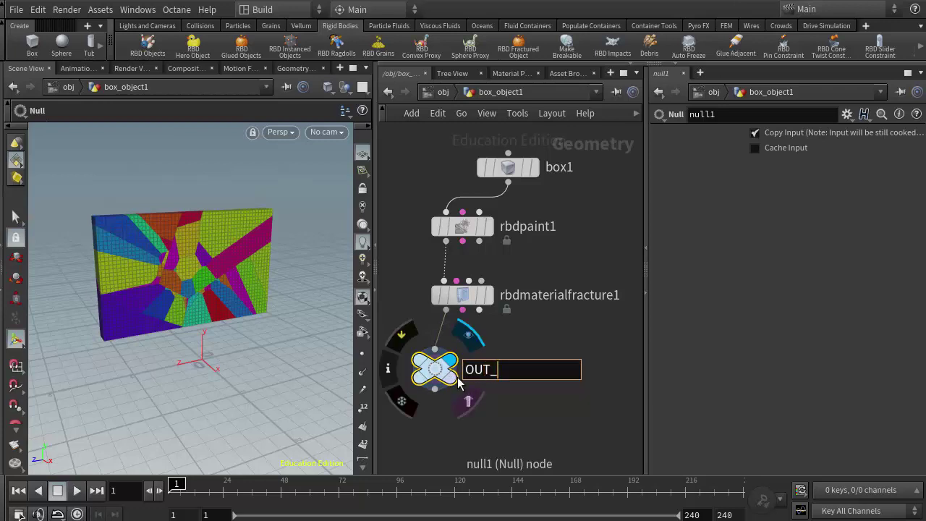
text(GEO)
key(BackSpace)
key(BackSpace)
text(eo_Frac)
key(Return)
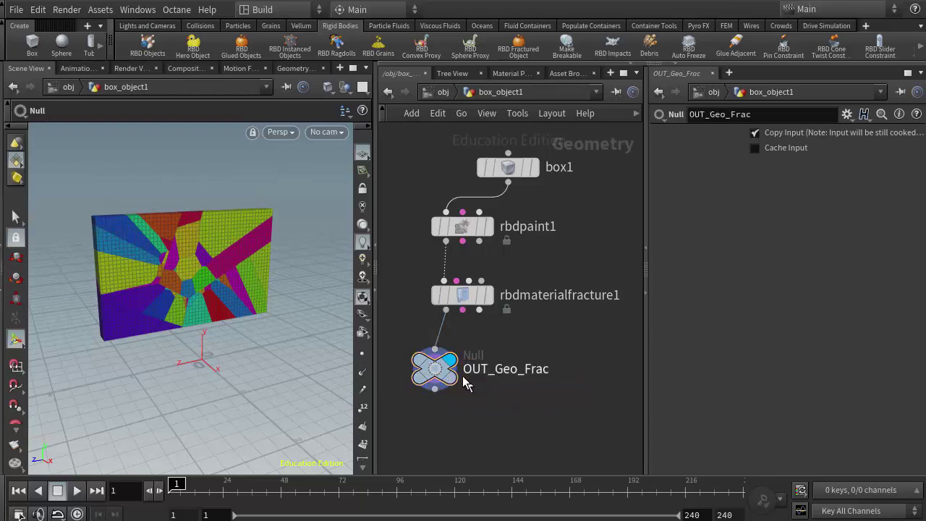
drag(457, 362, 463, 356)
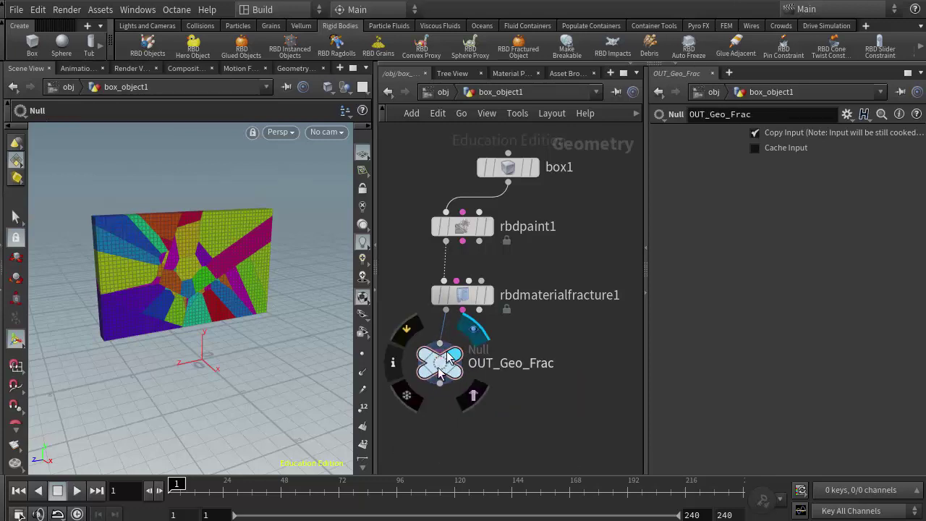
- Convert box_object1 at object level into an RBD Fractured Object of the packed type, and place AutoDopNetwork below it
click(439, 94)
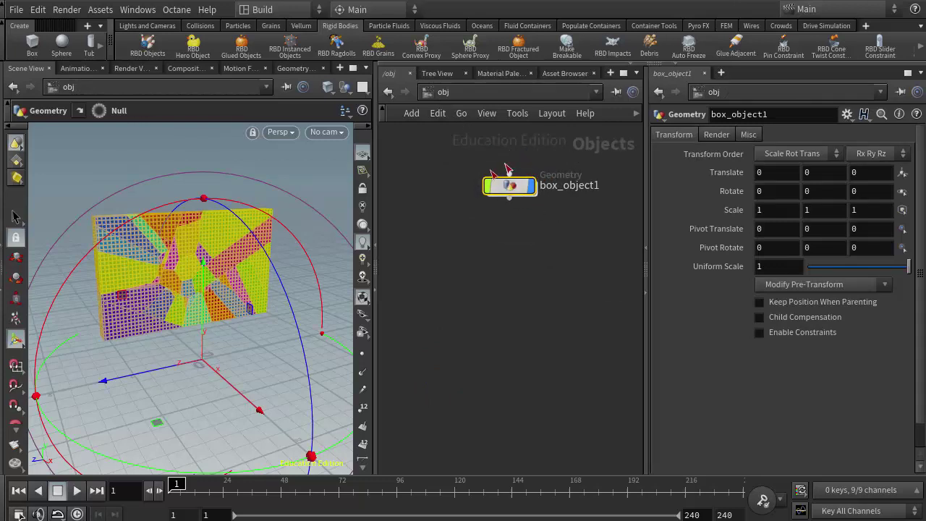
mouse_move(507, 198)
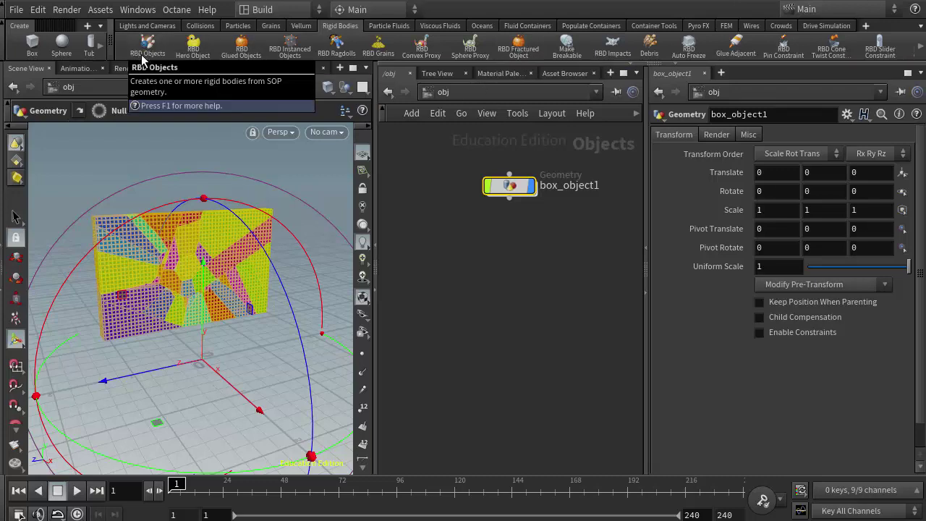
click(518, 50)
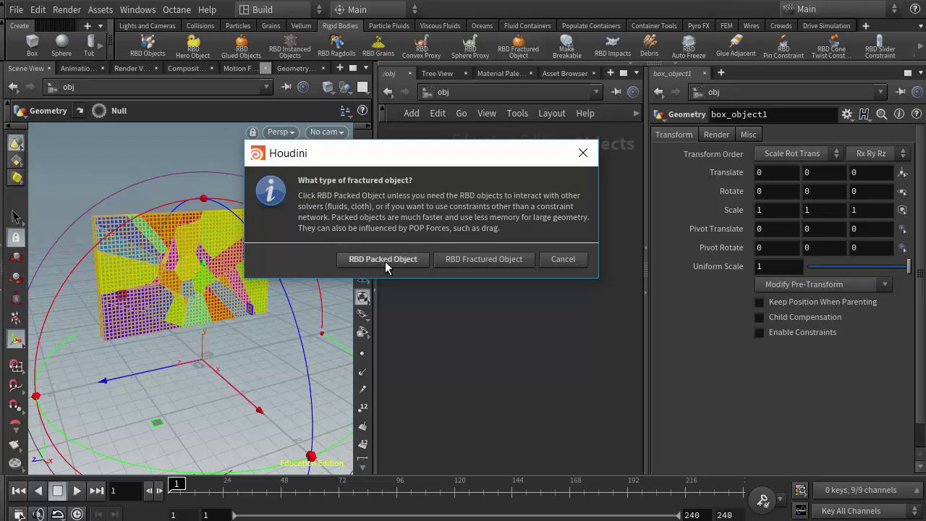
click(383, 260)
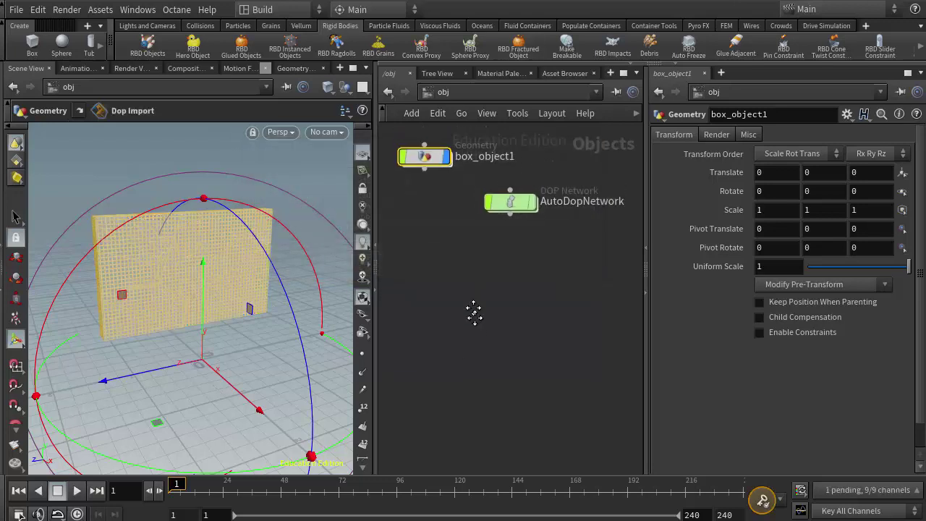
drag(523, 269, 434, 280)
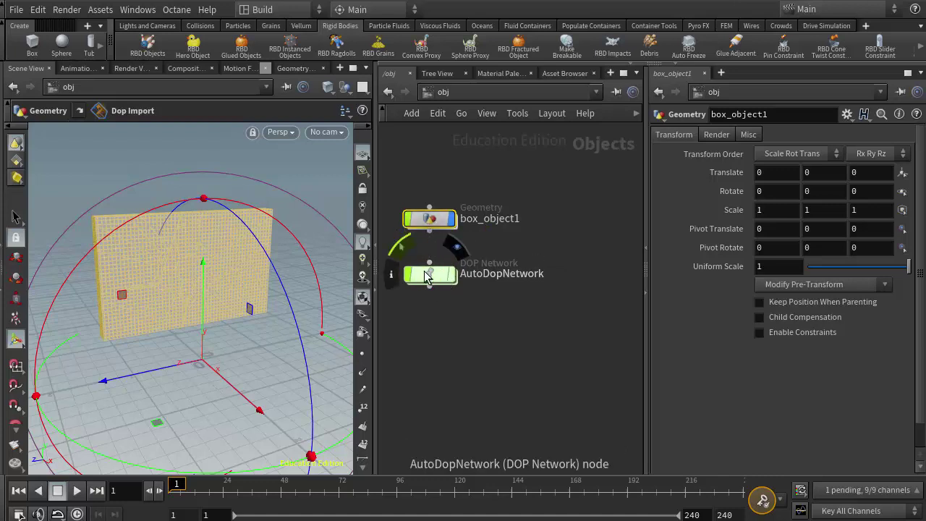
- Examine the nodes added inside box_object1 and play the simulation briefly with OUT_Geo_Frac still selected
double_click(433, 220)
middle_drag(459, 271, 601, 393)
middle_drag(548, 264, 548, 298)
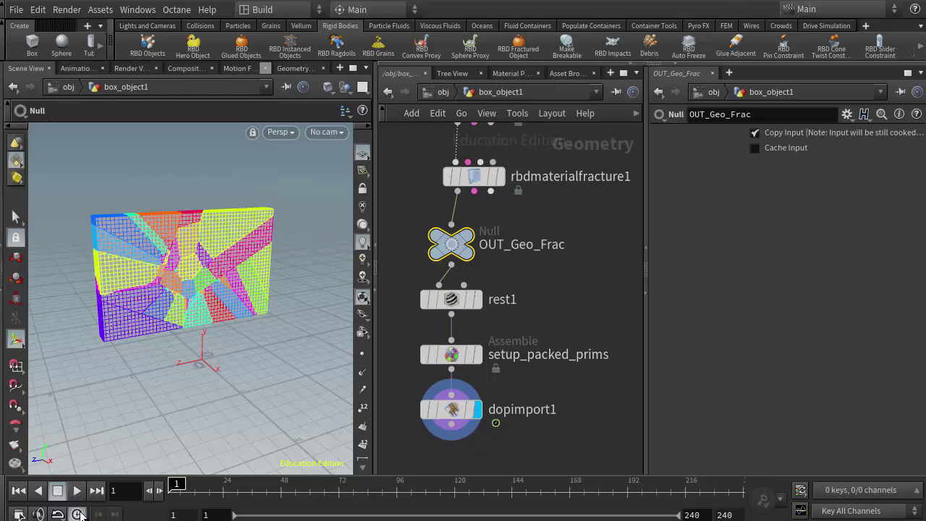
click(76, 491)
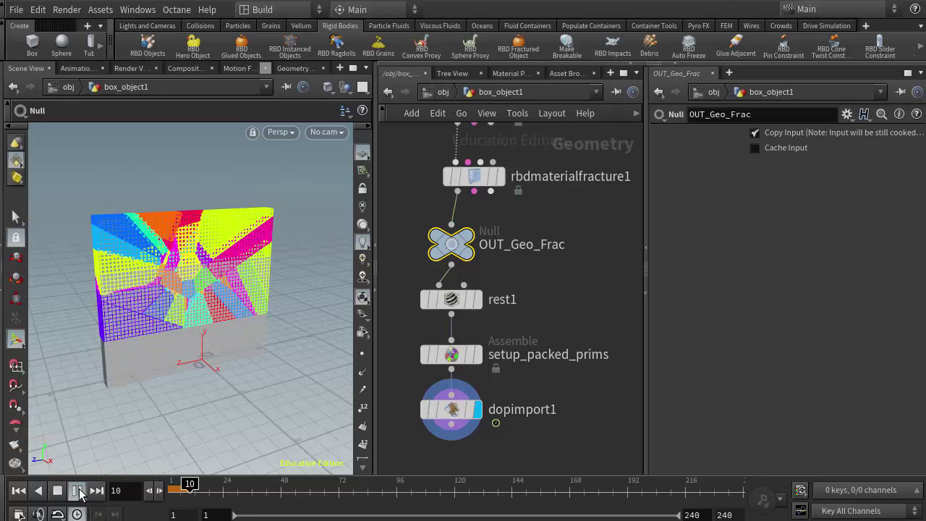
click(76, 491)
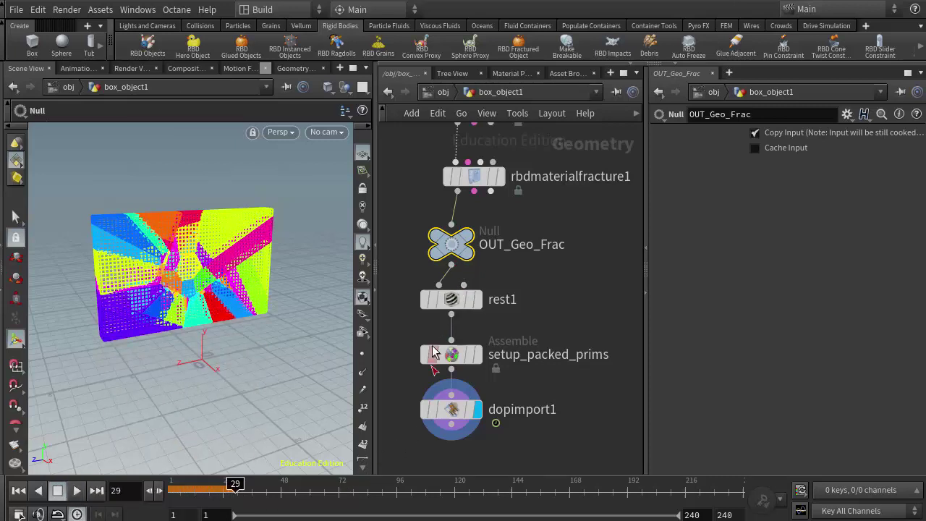
- Select dopimport1, replay the simulation from the first frame and return to frame 1
click(449, 413)
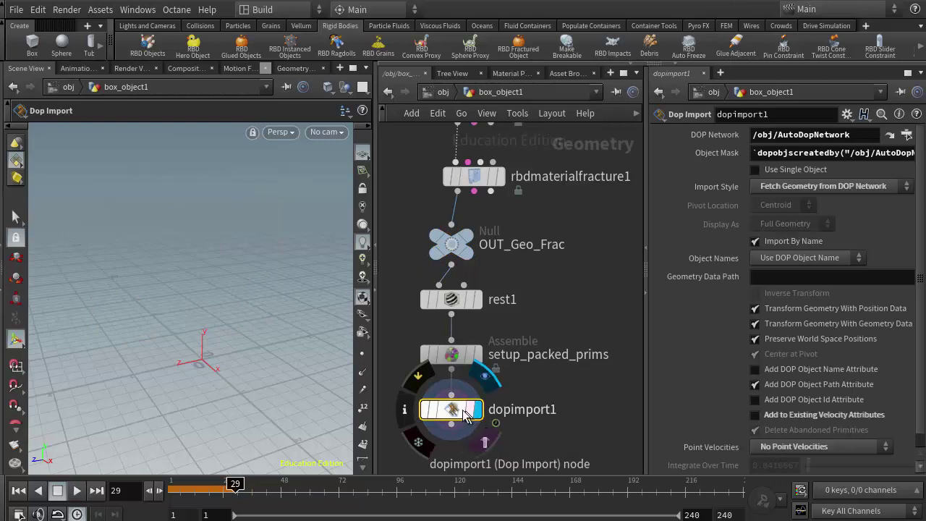
drag(452, 413, 453, 419)
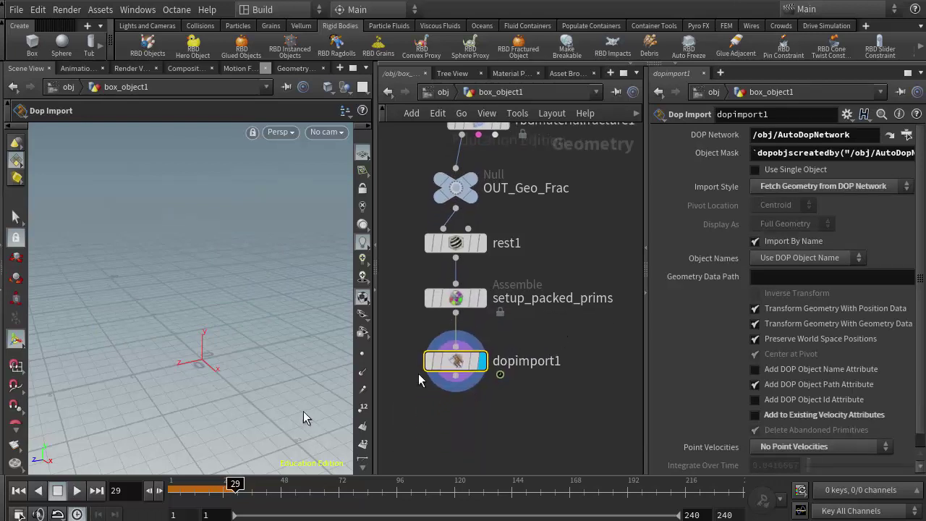
click(18, 491)
click(60, 492)
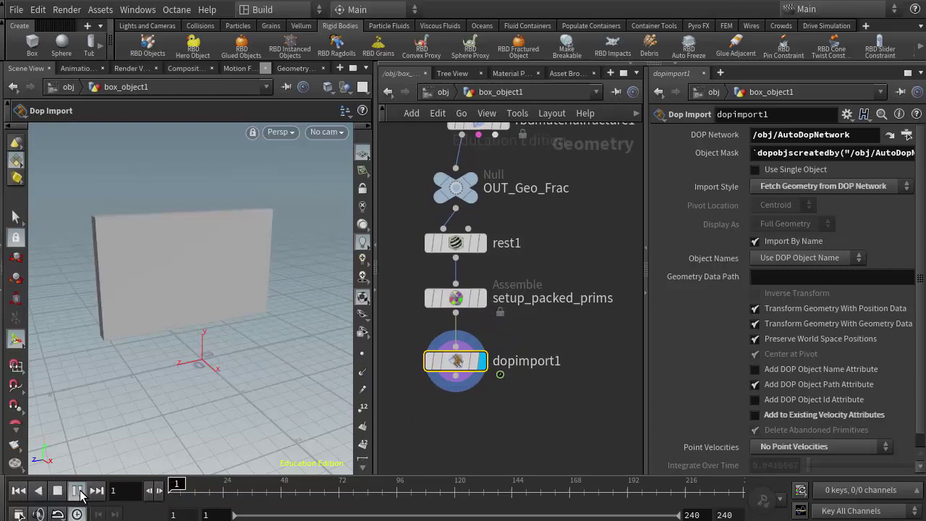
click(18, 491)
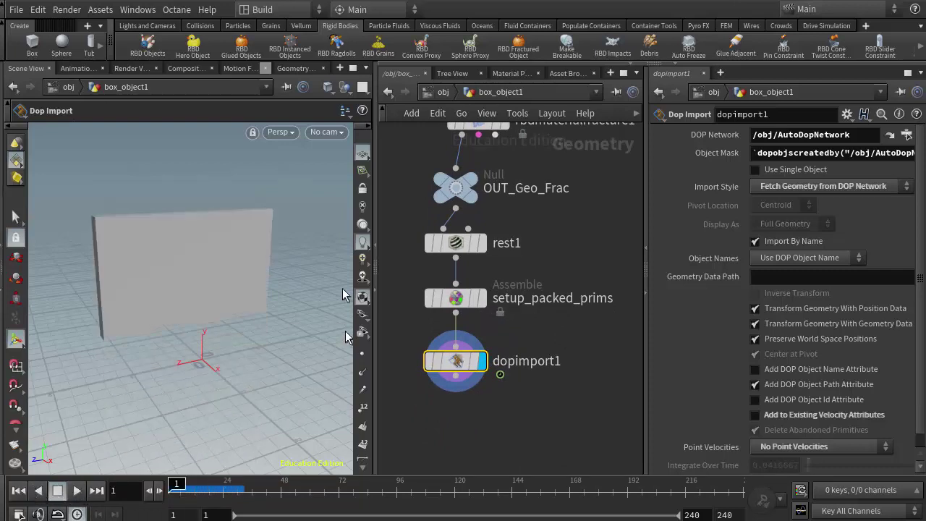
- Add a ground plane to the simulation and play the collapse, scrubbing back to frame 1
click(200, 26)
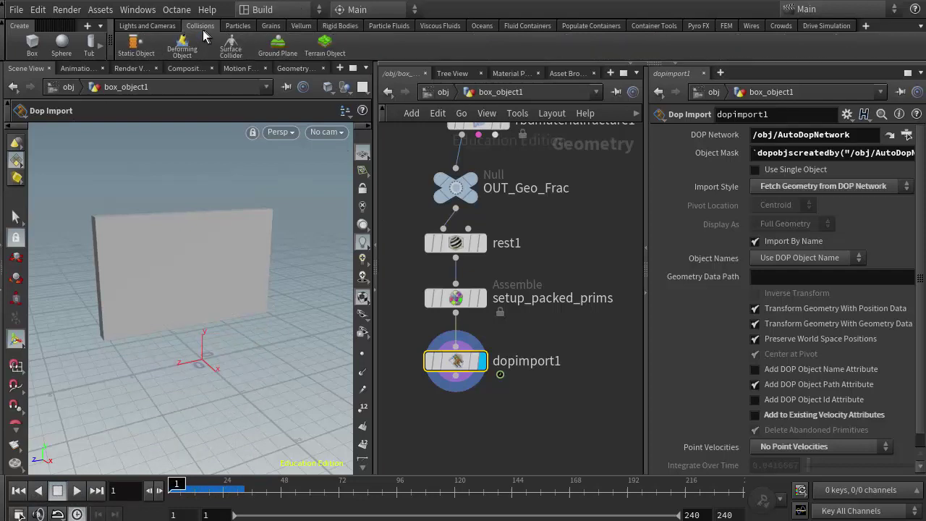
click(275, 50)
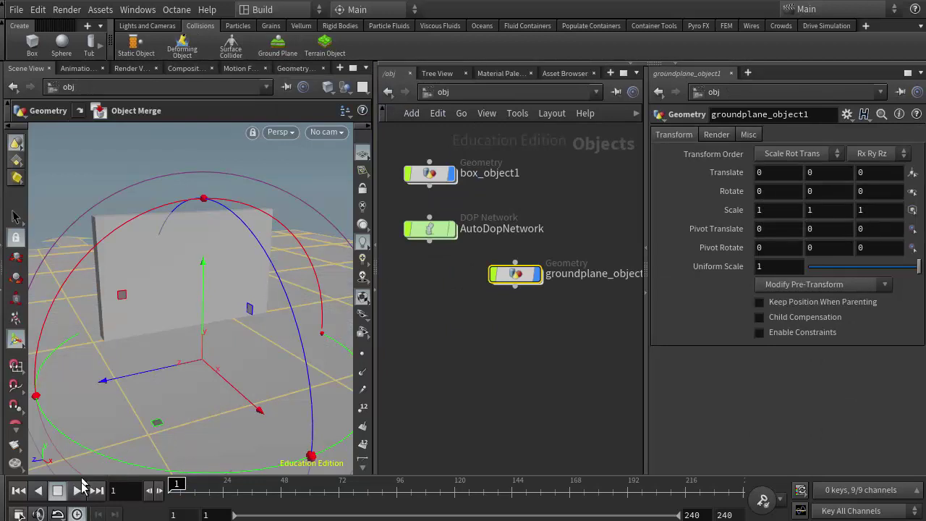
click(77, 491)
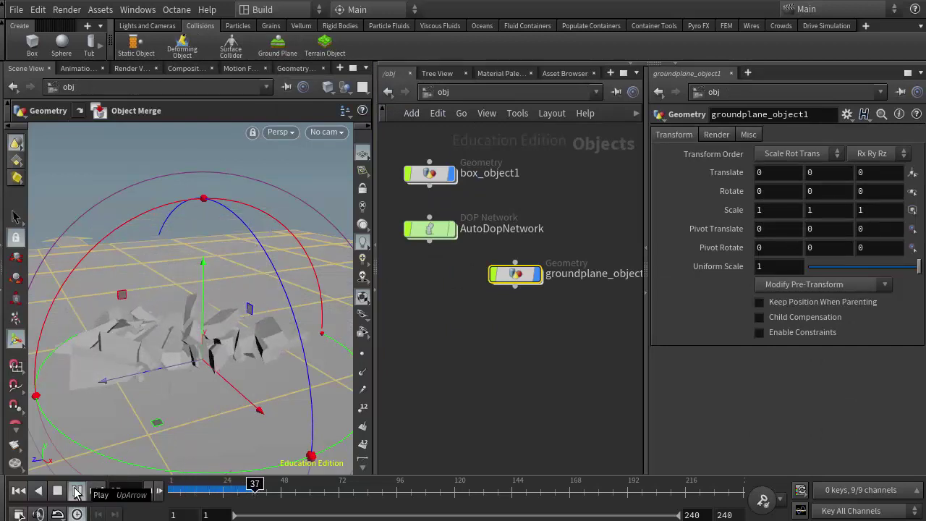
click(61, 492)
drag(299, 485, 176, 486)
click(190, 484)
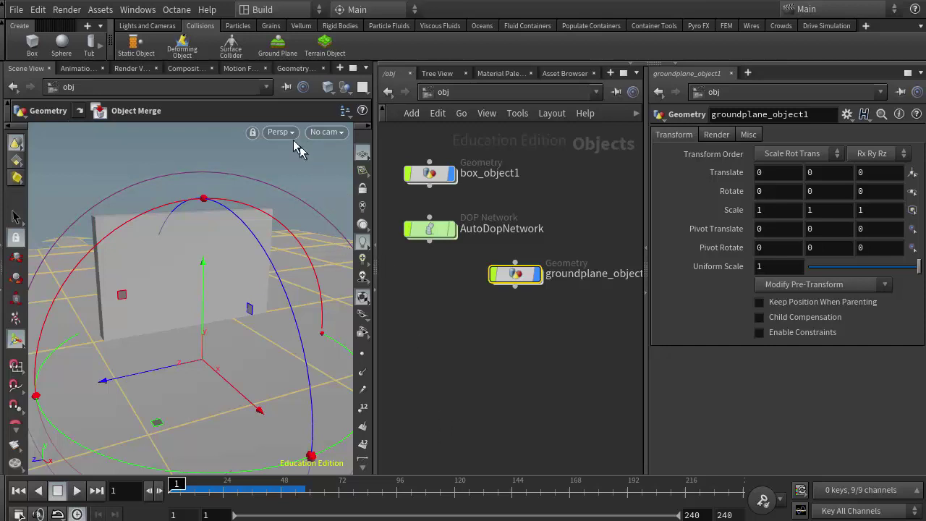
- Redisplay the Rigid Bodies tools and delete the ground plane object and AutoDopNetwork
click(338, 27)
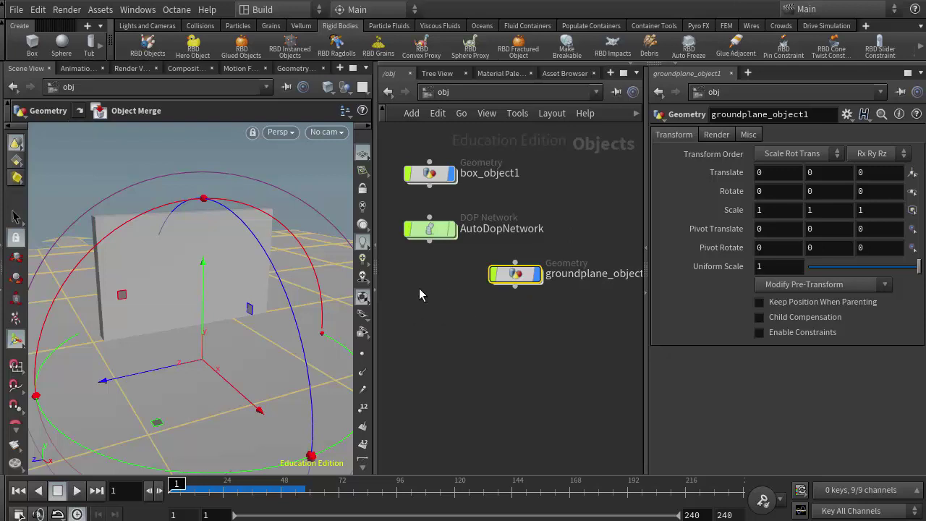
mouse_move(428, 232)
key(Delete)
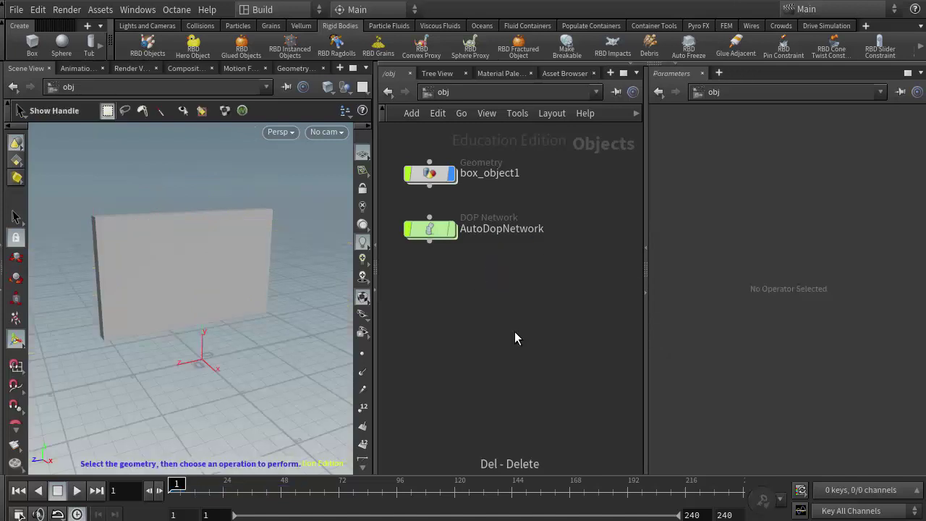
click(432, 230)
key(Delete)
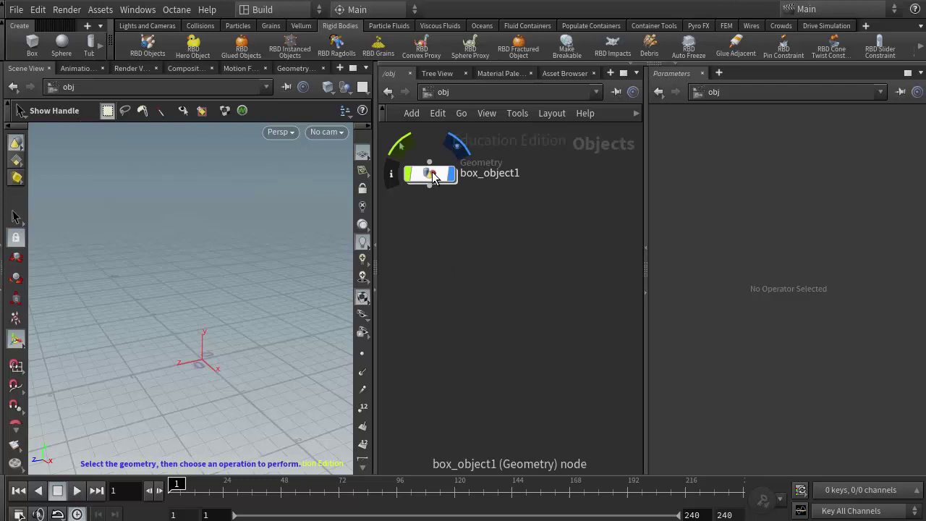
- Delete the rest1, setup_packed_prims and dopimport1 nodes inside box_object1, leaving OUT_Geo_Frac as the last node
double_click(432, 175)
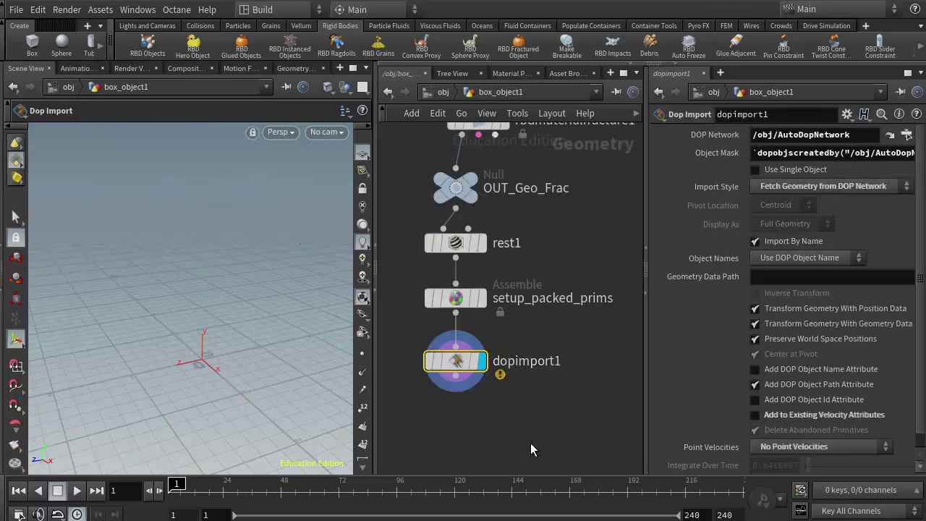
drag(531, 444, 405, 230)
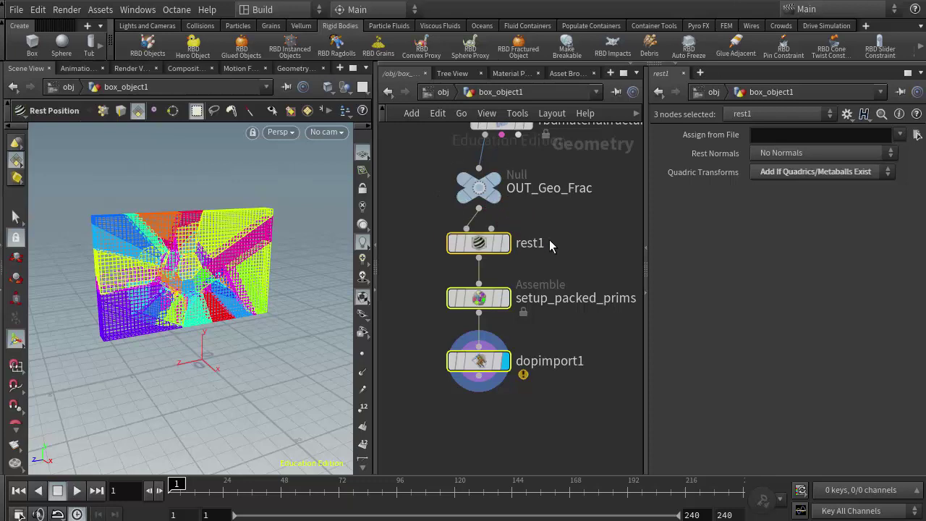
key(Delete)
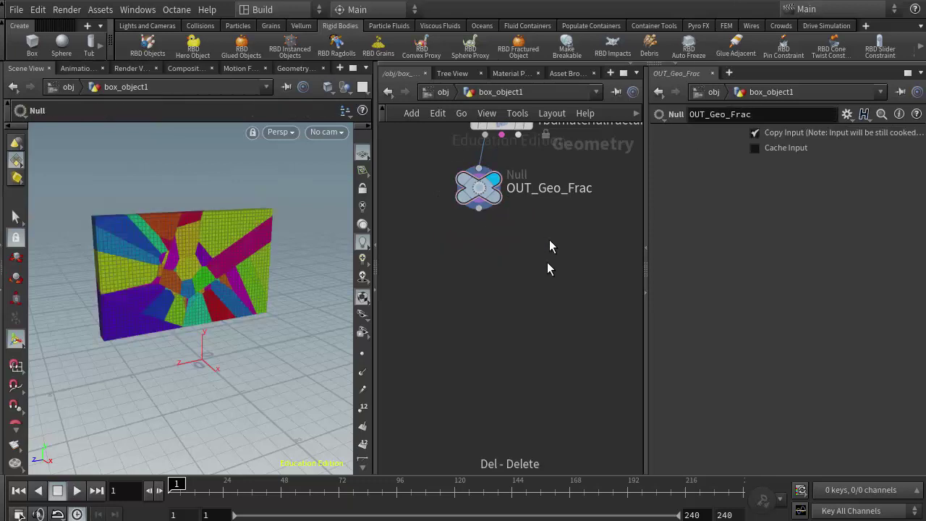
middle_drag(546, 262, 500, 446)
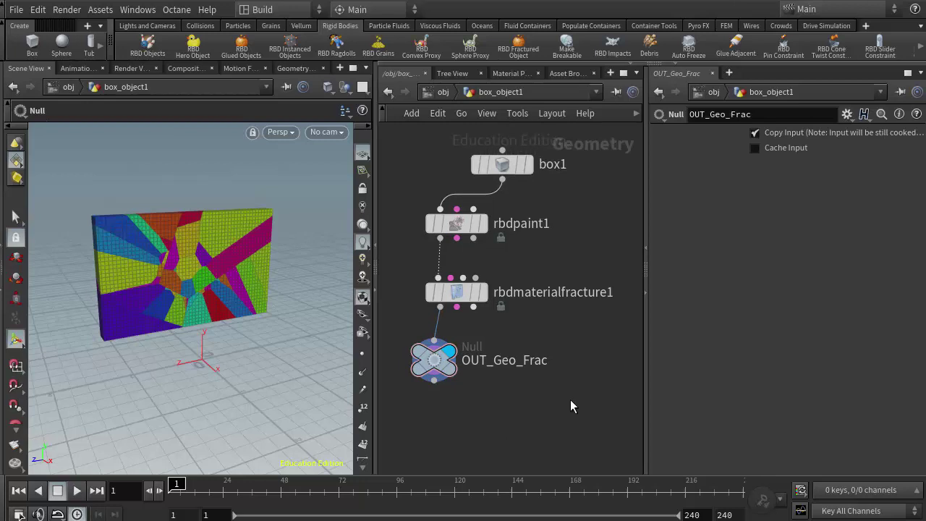
- Return to the object level, reposition box_object1 and convert it into RBD Glued Objects
click(434, 92)
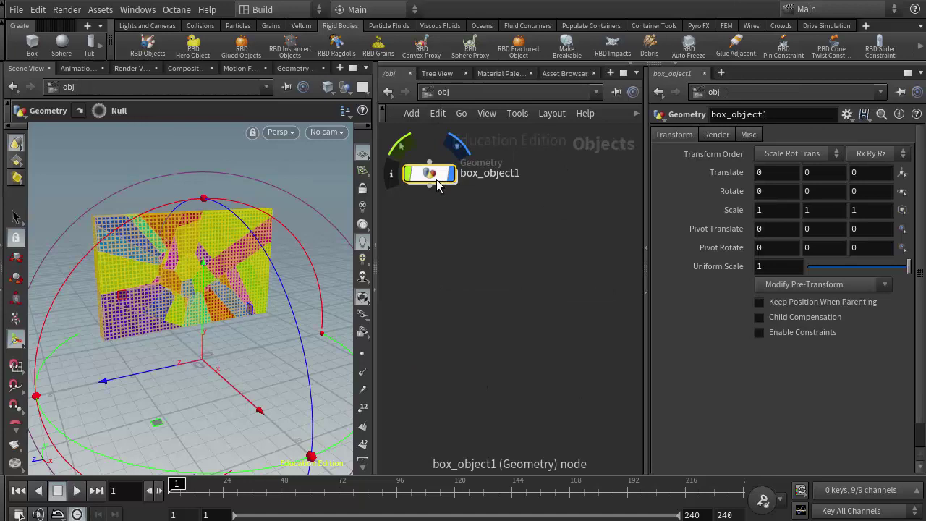
drag(430, 174, 486, 182)
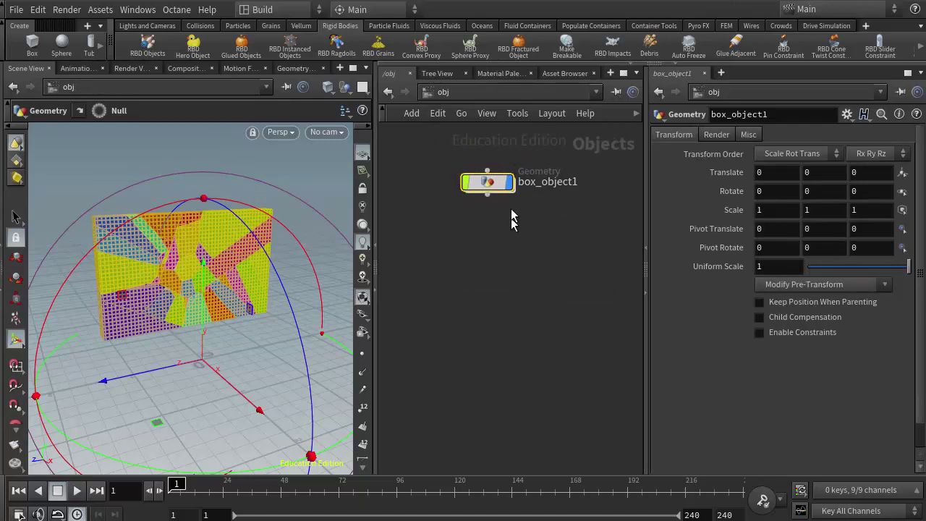
mouse_move(488, 186)
click(242, 51)
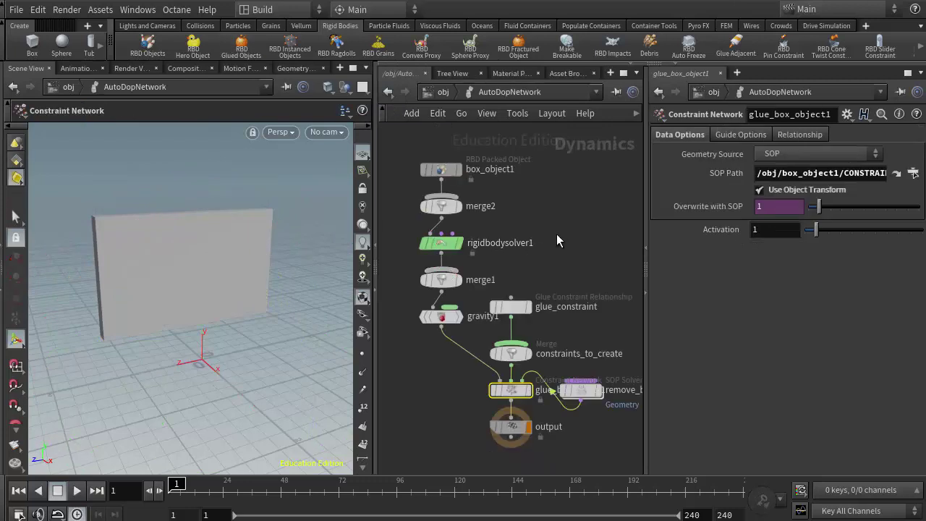
- Lay out the AutoDopNetwork nodes and spread the constraint branch apart to examine the glue setup
middle_drag(557, 233, 533, 220)
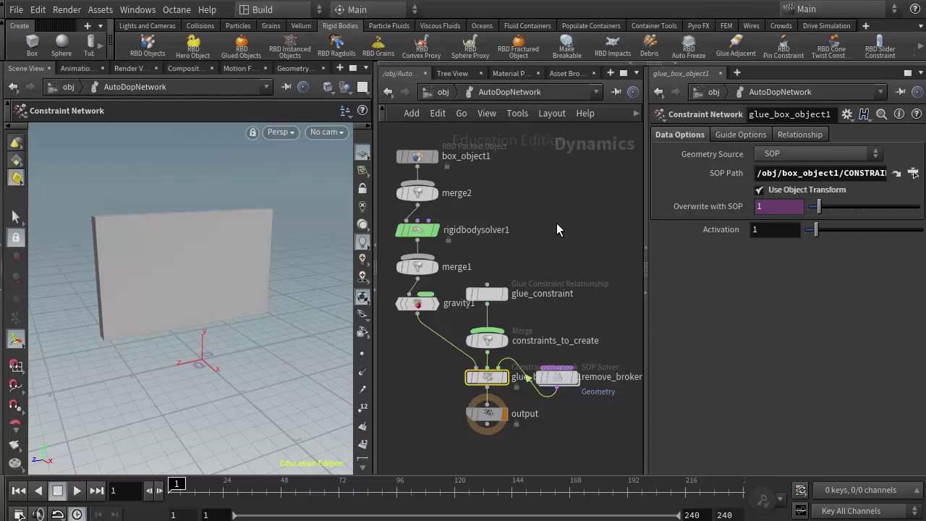
key(l)
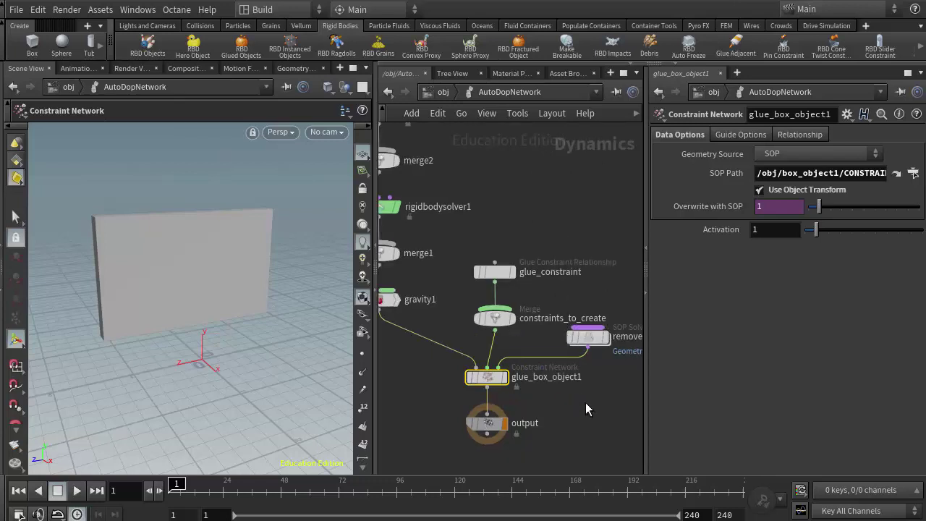
middle_drag(496, 207, 575, 293)
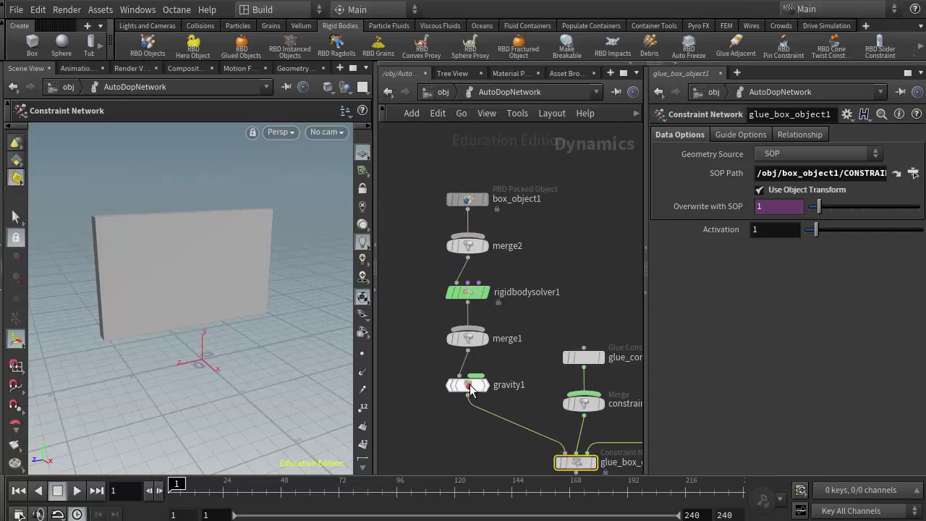
mouse_move(476, 206)
middle_drag(587, 296, 464, 215)
drag(553, 315, 556, 323)
middle_drag(515, 303, 533, 284)
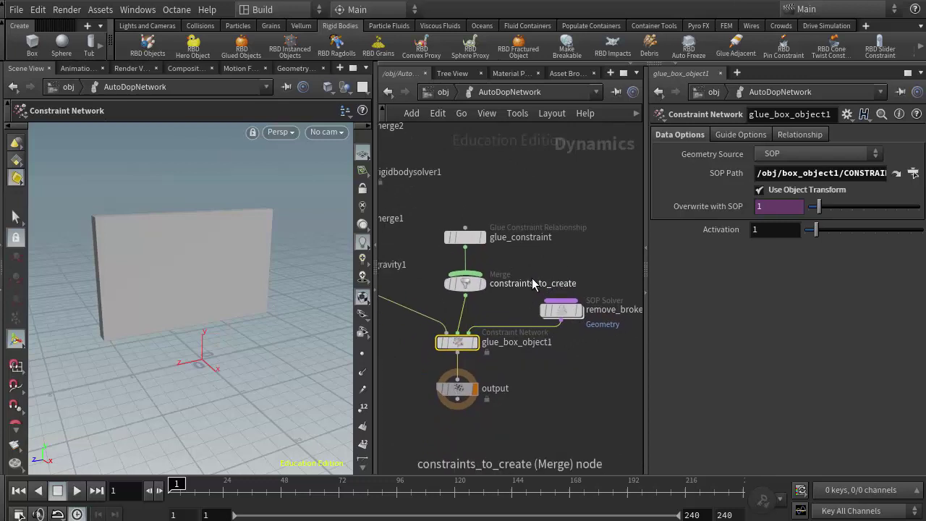
- Select the glue_constraint node and re-enter 10000 as its Strength
click(467, 238)
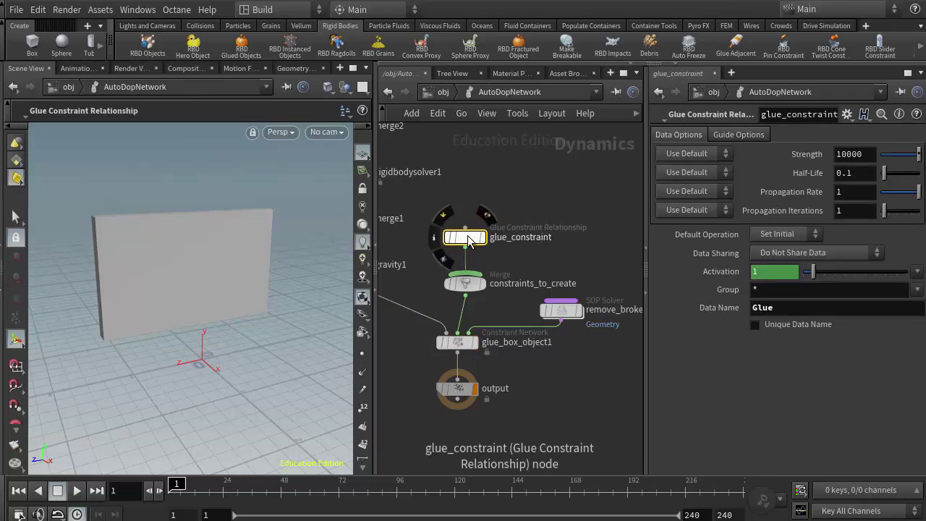
click(861, 154)
key(BackSpace)
text(0)
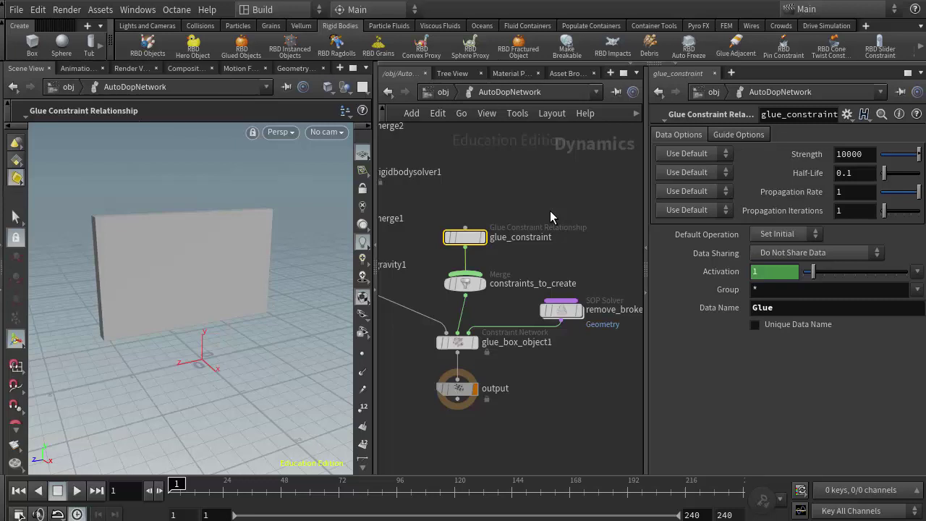
- Return to the object level and add a ground plane to the simulation
click(443, 92)
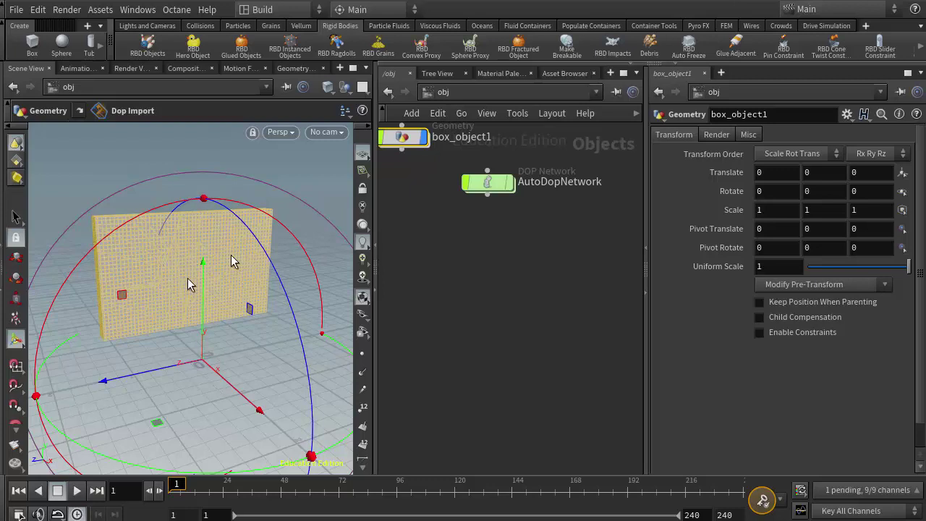
click(201, 26)
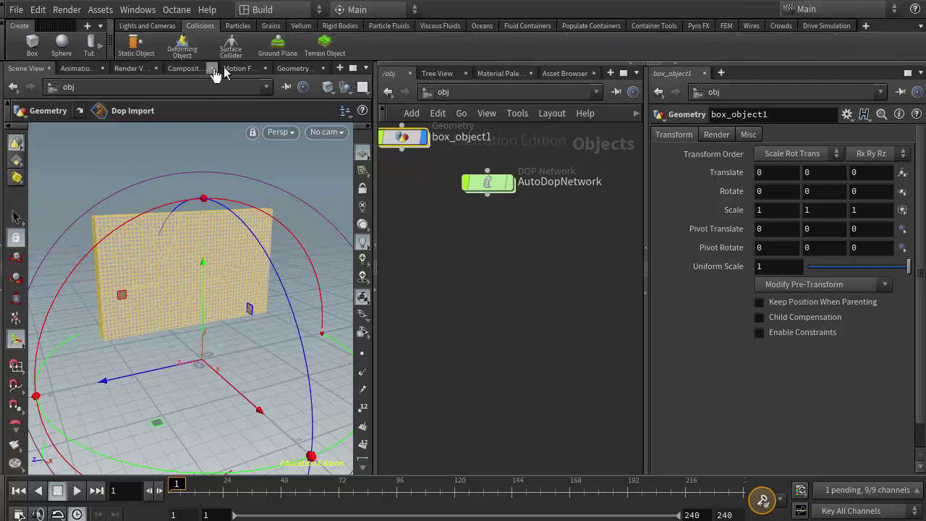
click(278, 45)
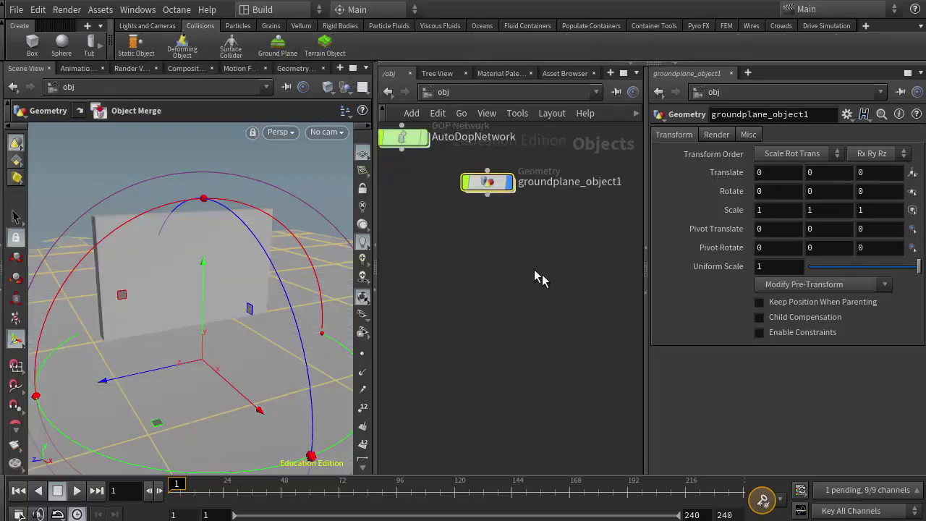
- Play the glued wall simulation against the ground plane, stop it and return to frame 1
click(78, 490)
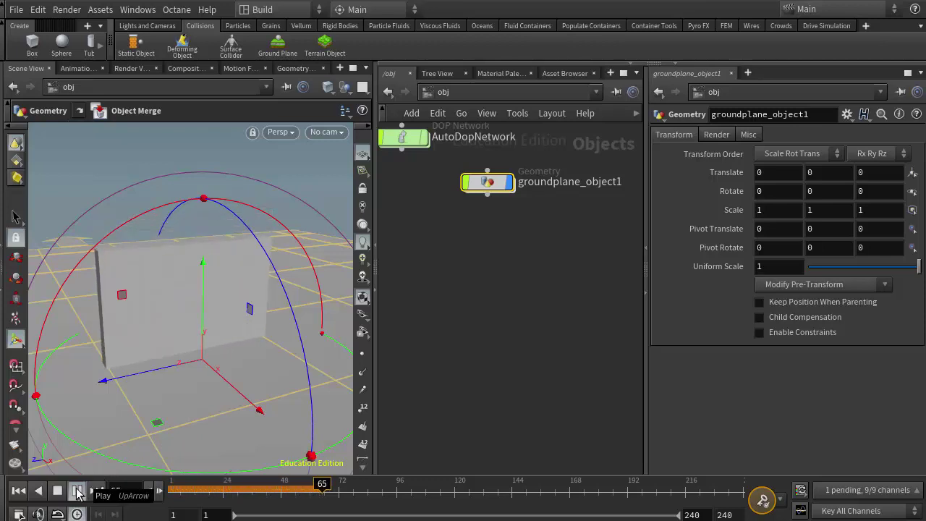
click(58, 491)
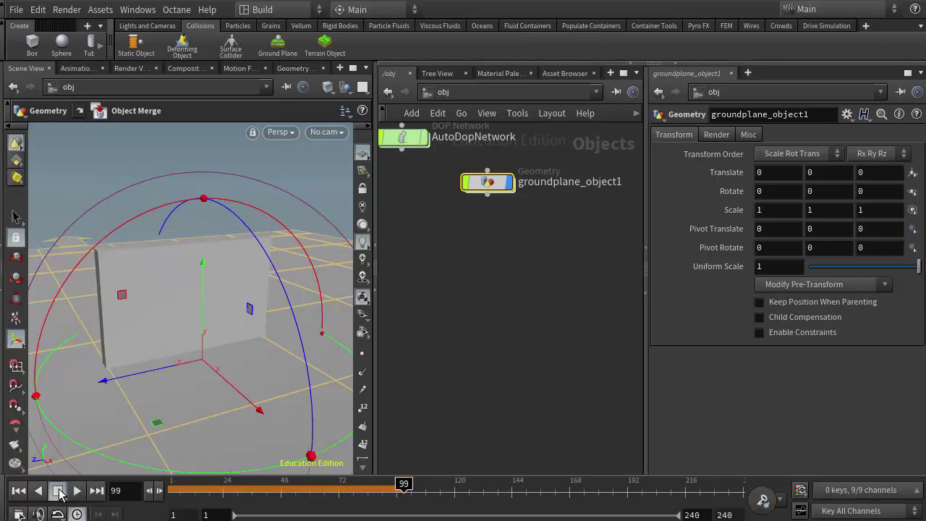
click(18, 490)
- Inside AutoDopNetwork, set the glue_constraint Strength to 100
middle_drag(465, 254, 489, 329)
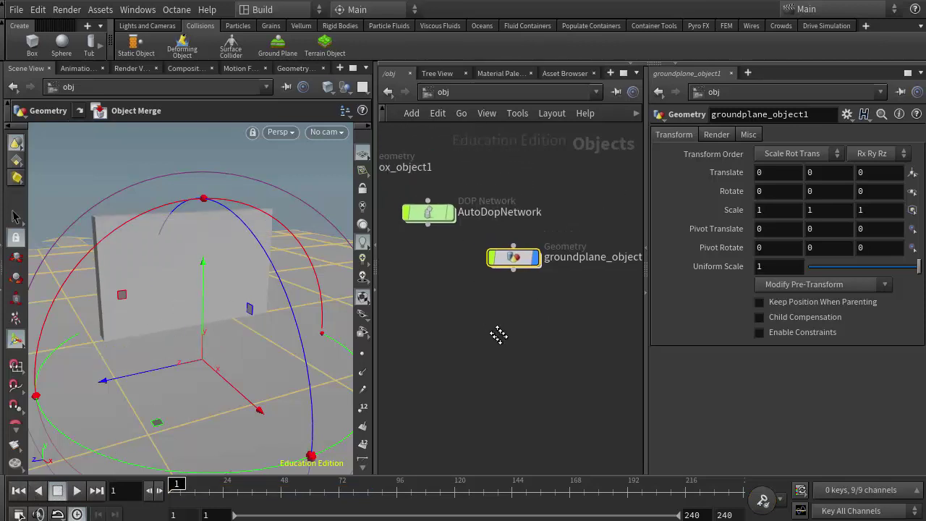
double_click(426, 213)
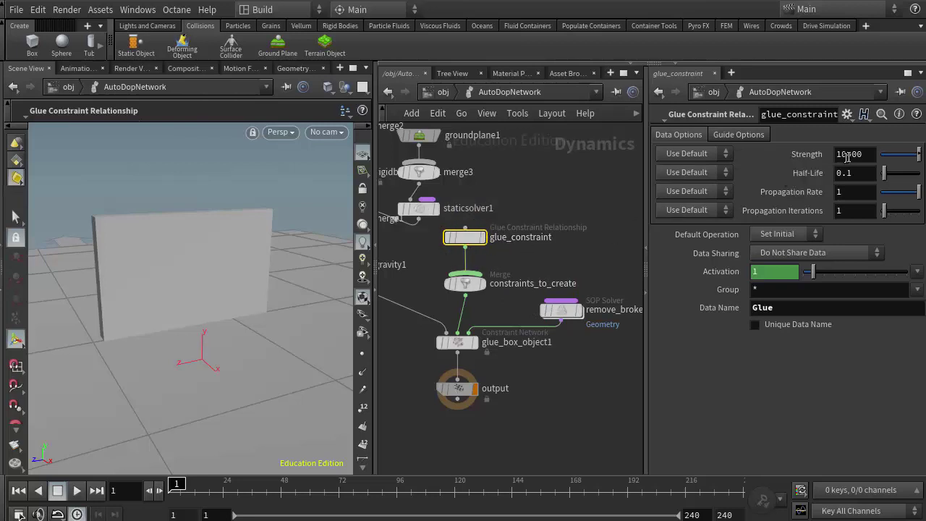
double_click(871, 154)
text(100)
key(Return)
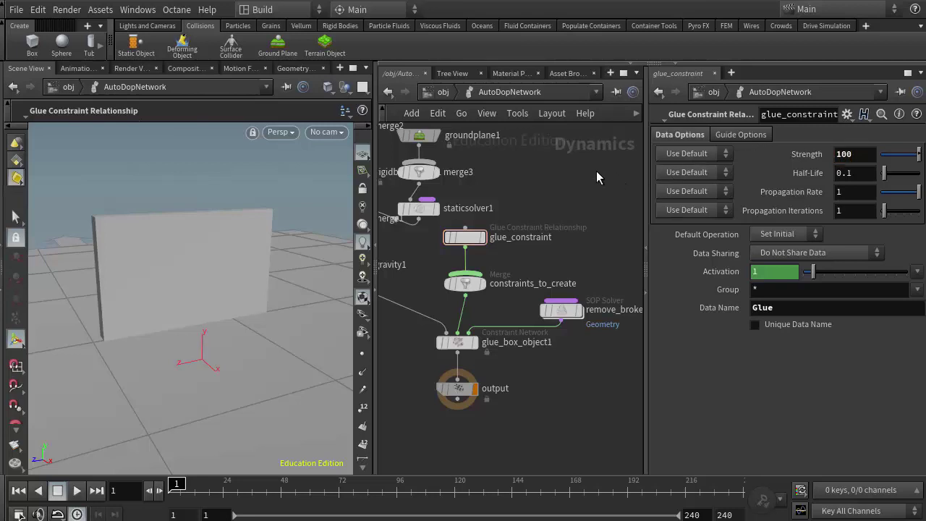
- Play the simulation with the glue Strength of 100, stop it and rewind to the first frame
click(76, 491)
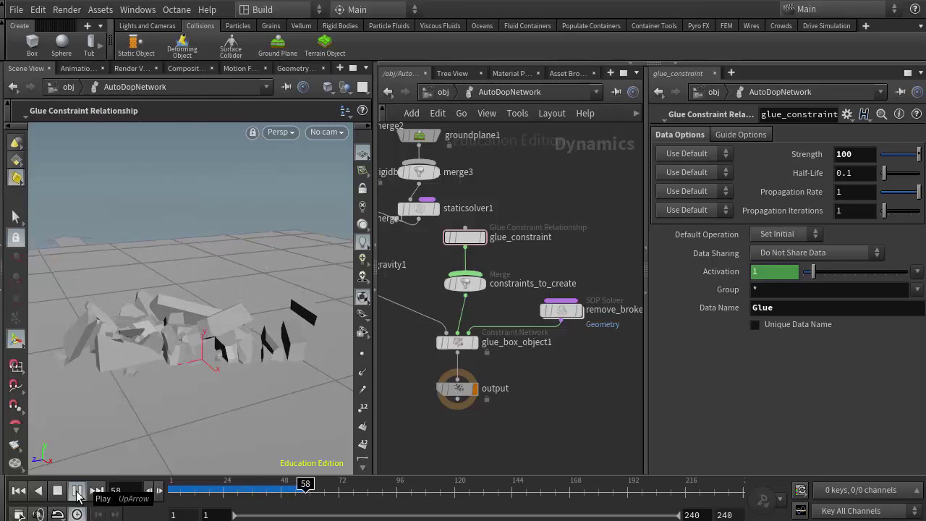
click(57, 491)
click(18, 490)
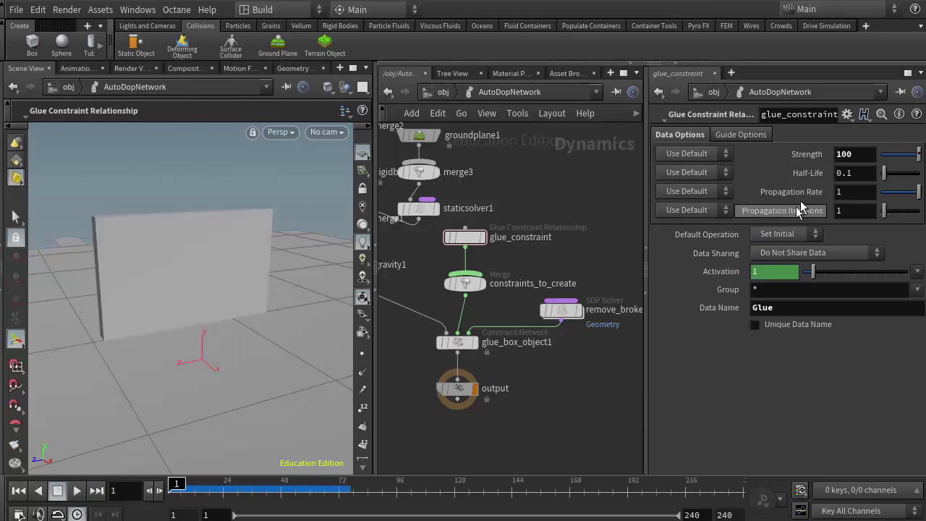
- Set the glue_constraint Strength to 200
click(854, 154)
text(200)
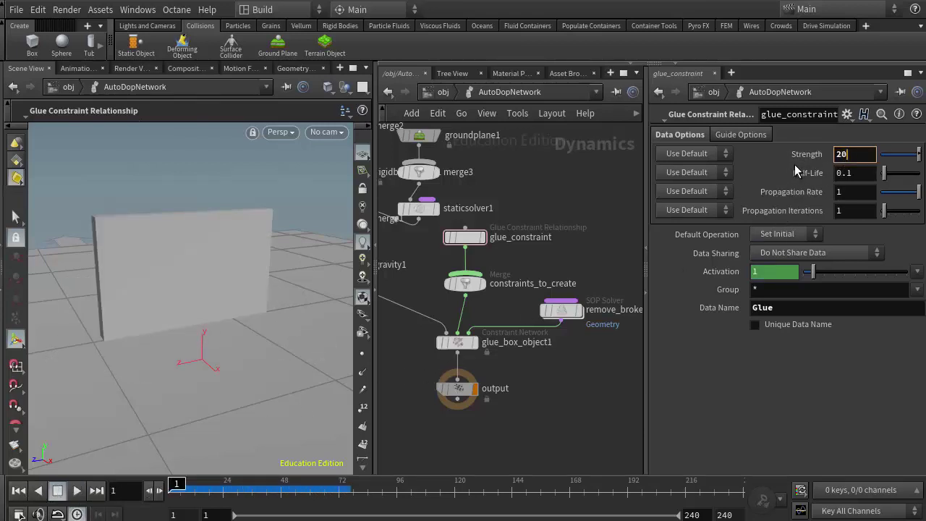
key(Return)
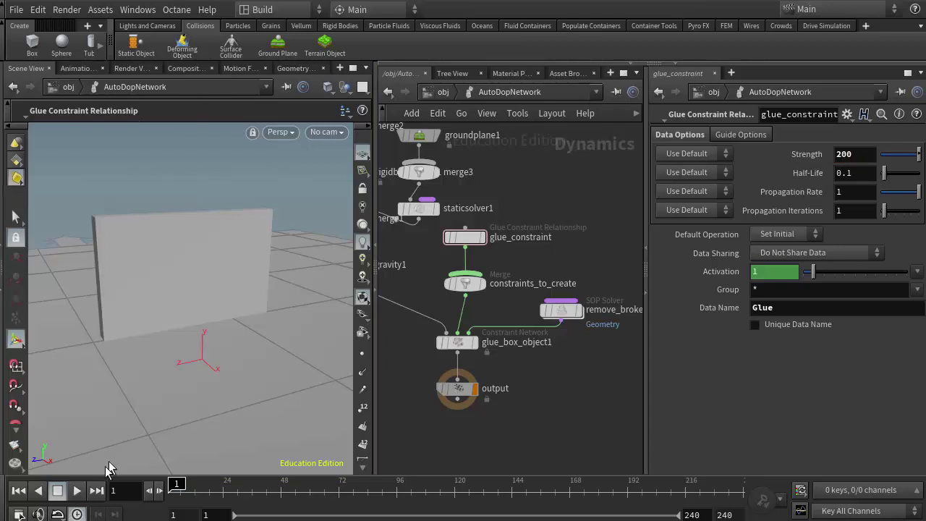
- Play the collapse with the glue Strength of 200, stop it and scrub back to frame 1
click(77, 491)
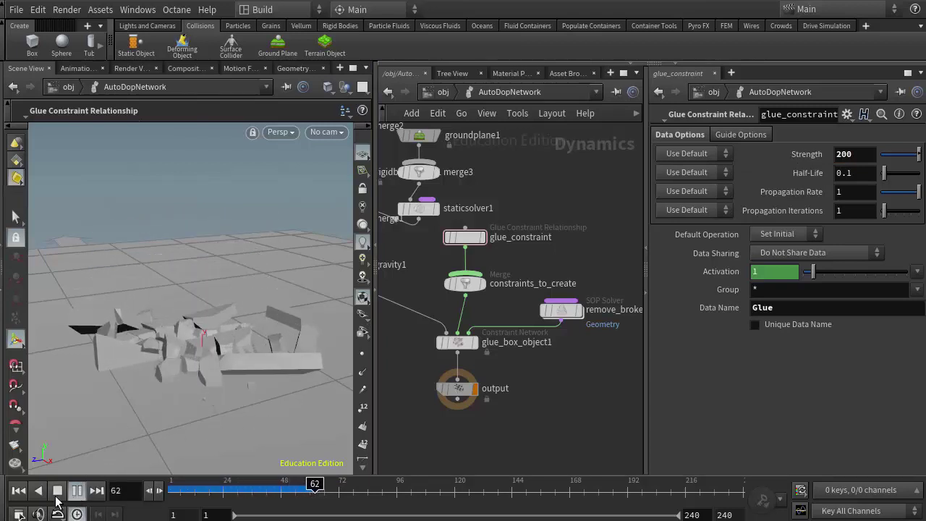
click(333, 483)
drag(334, 483, 176, 485)
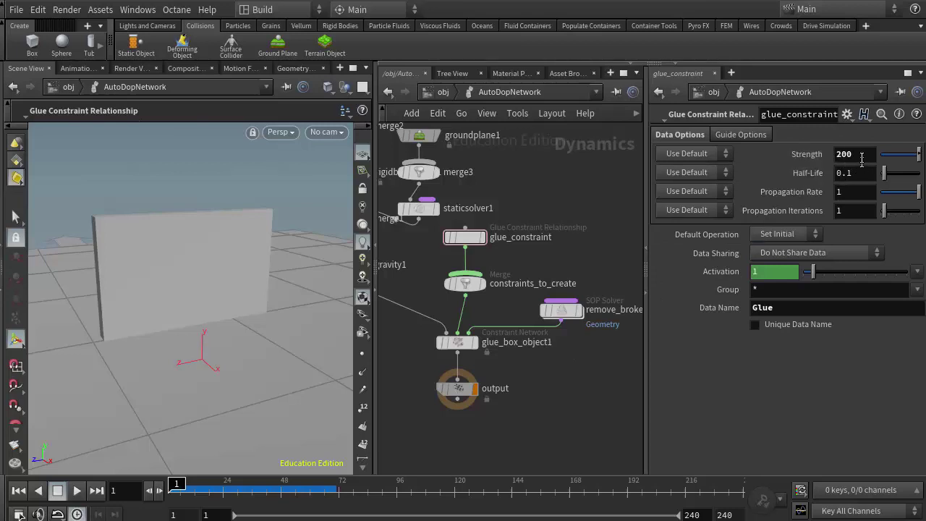
text(2)
key(Return)
- Return to the object level and open box_object1 to show the nodes below OUT_Geo_Frac
click(442, 92)
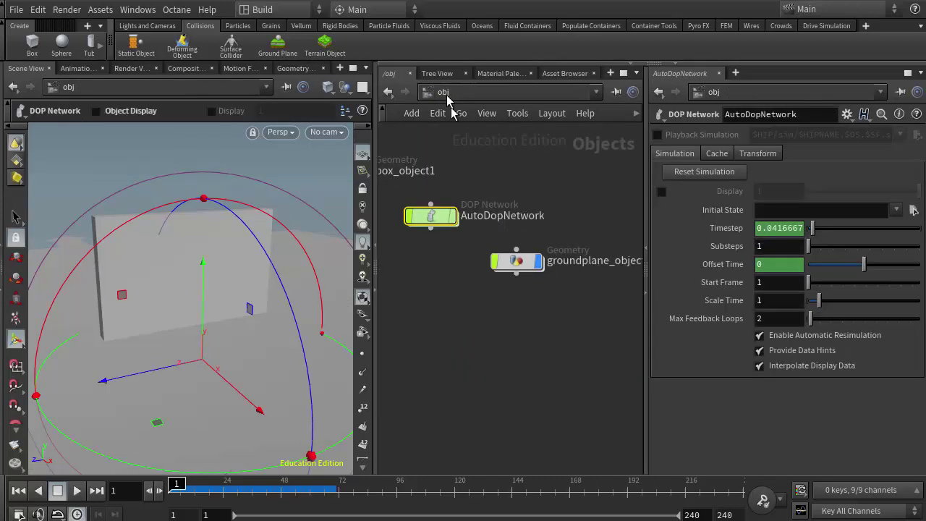
middle_drag(473, 180, 568, 225)
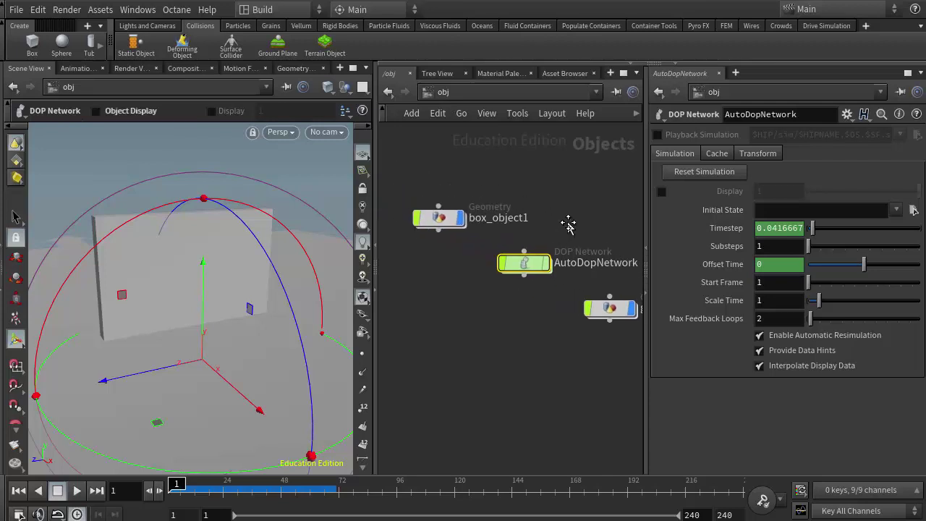
double_click(441, 220)
scroll(481, 252, down, 3)
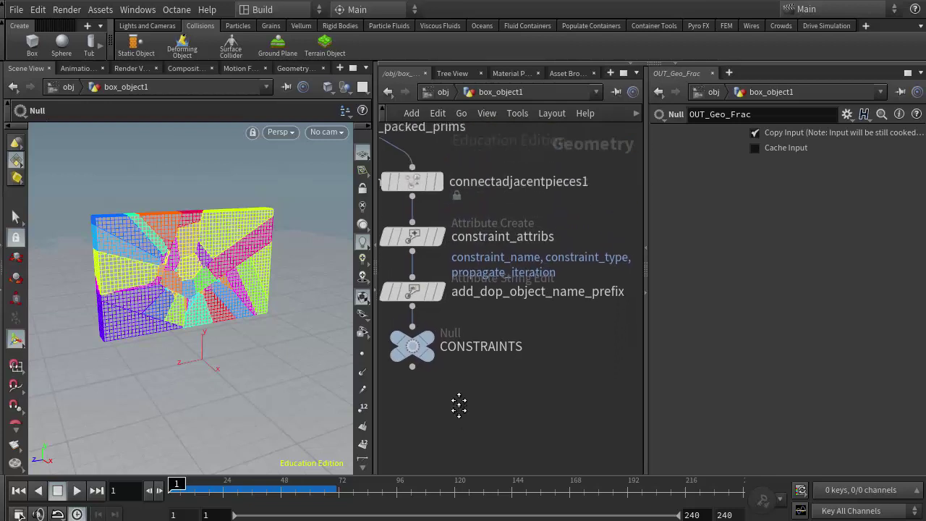
scroll(458, 403, up, 3)
middle_drag(433, 327, 465, 362)
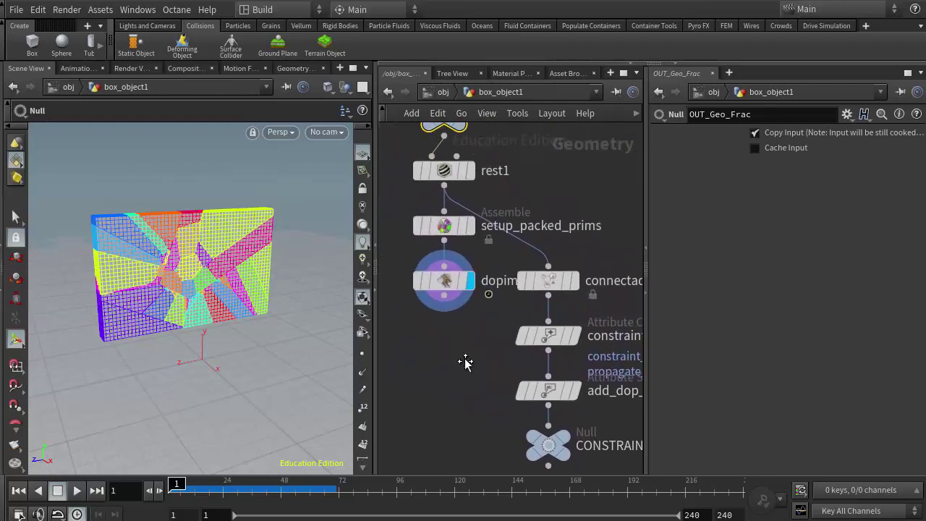
- Move the connectadjacentpieces1, constraint_attribs, add_dop_object_name_prefix and CONSTRAINTS nodes together, farther from the dopimport1 branch
drag(586, 472, 515, 267)
drag(554, 290, 597, 291)
middle_drag(473, 336, 492, 392)
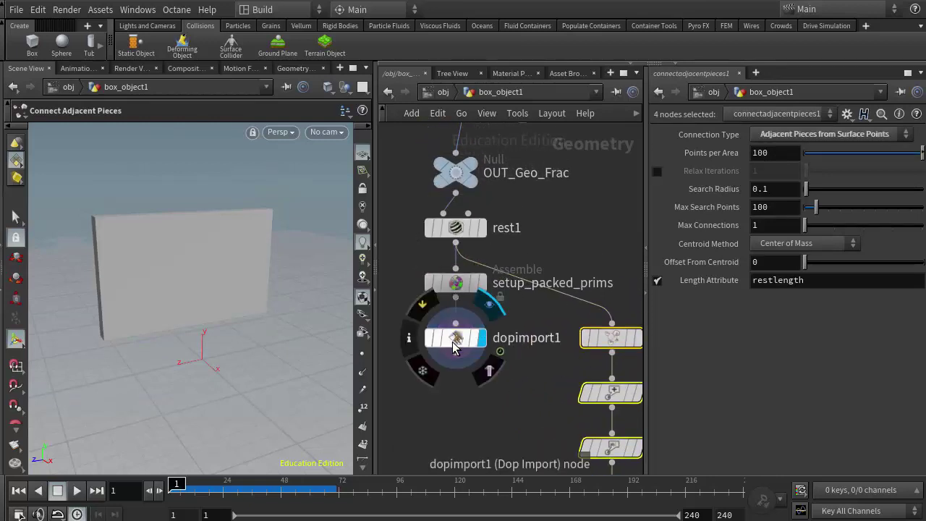
middle_drag(533, 403, 477, 358)
middle_drag(484, 407, 438, 348)
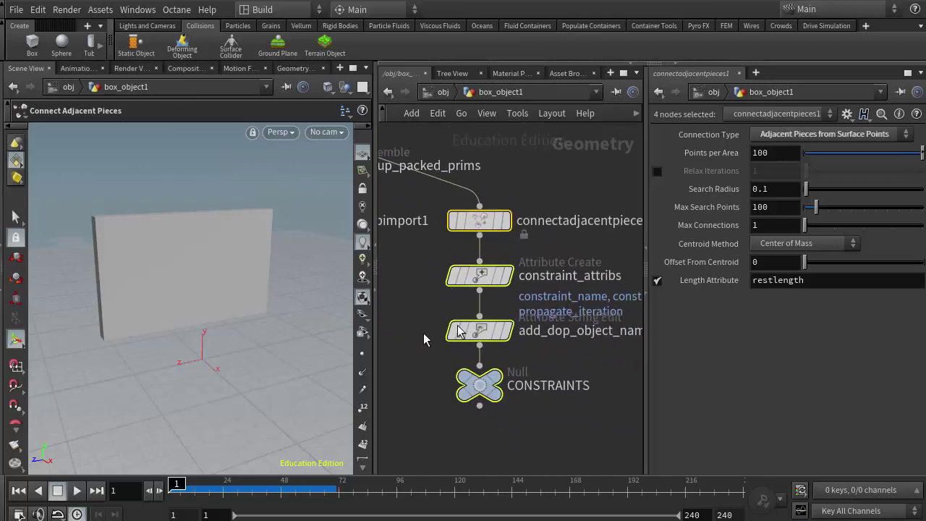
- Display the connectadjacentpieces1 node and inspect its constraint lines in the viewport
click(507, 225)
middle_drag(555, 214, 632, 229)
click(533, 231)
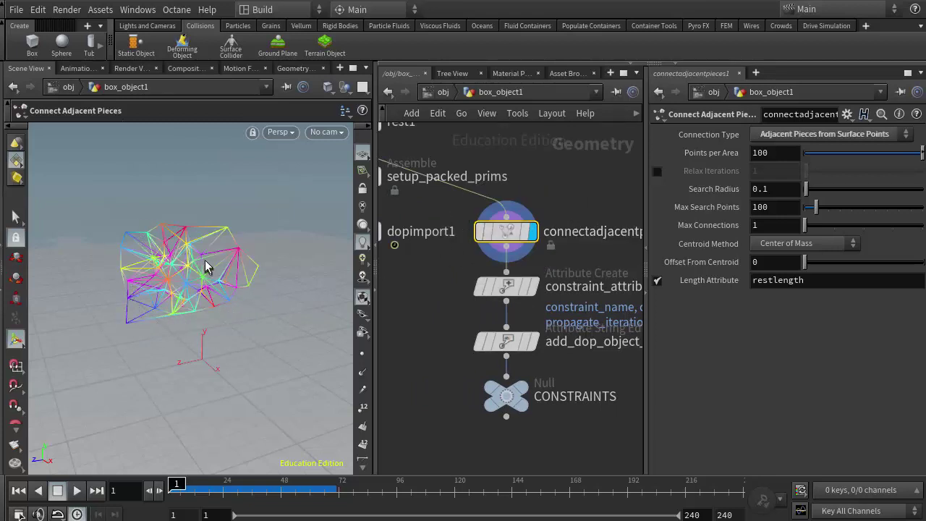
right_drag(206, 266, 289, 275)
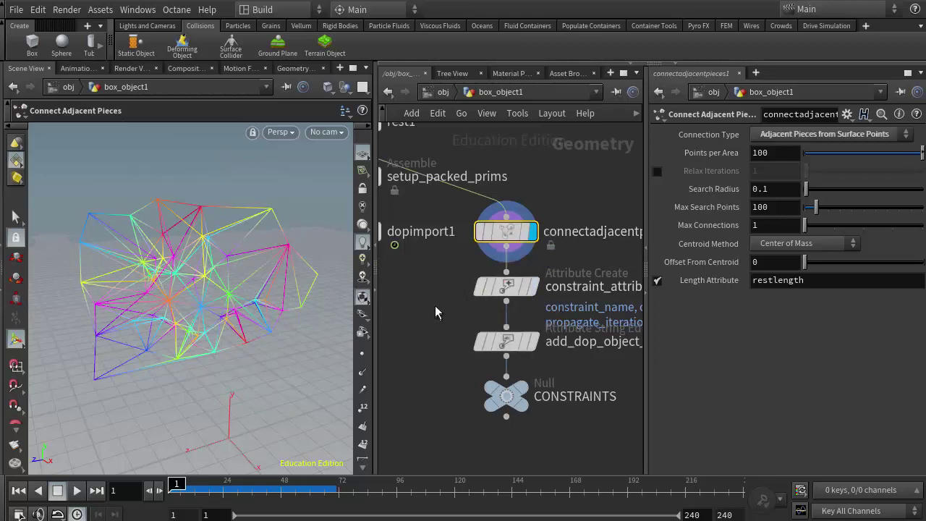
- Move constraint_attribs, add_dop_object_name_prefix and CONSTRAINTS down together, leaving a gap below connectadjacentpieces1
drag(439, 271, 541, 426)
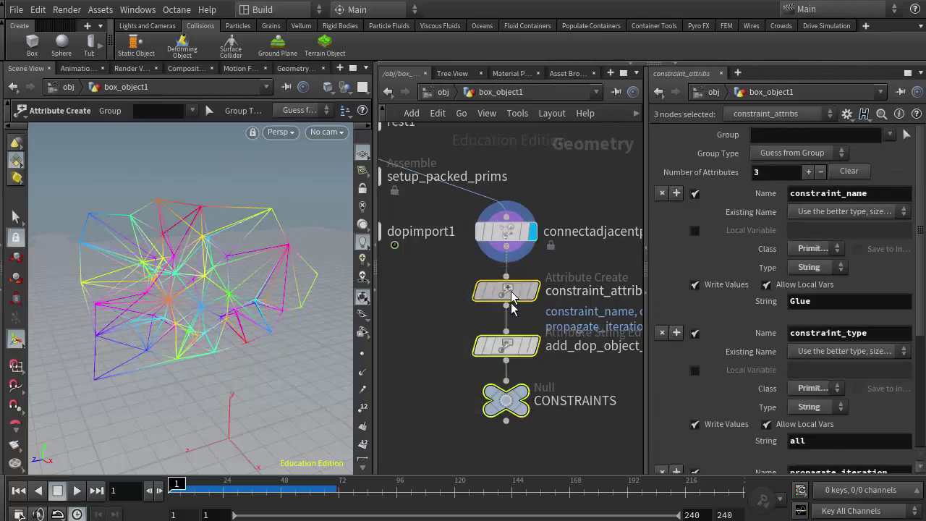
drag(508, 289, 509, 370)
middle_drag(542, 319, 543, 267)
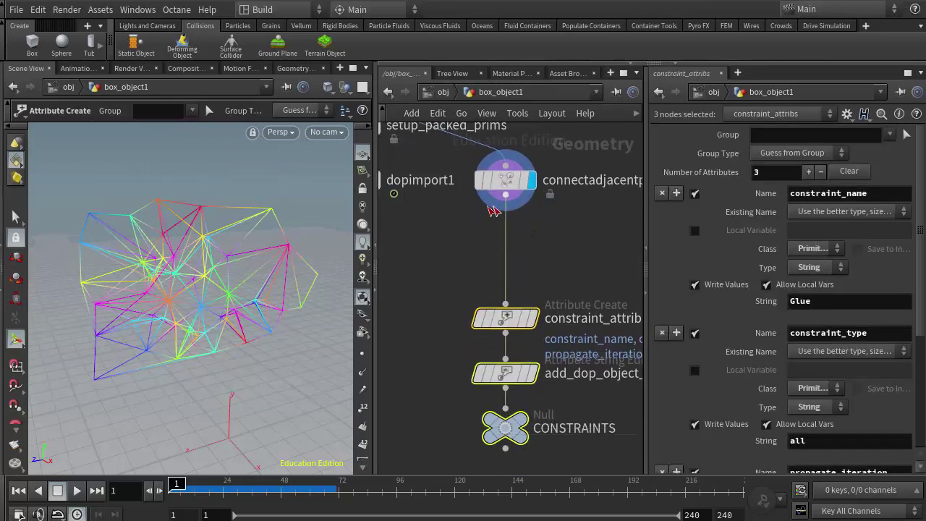